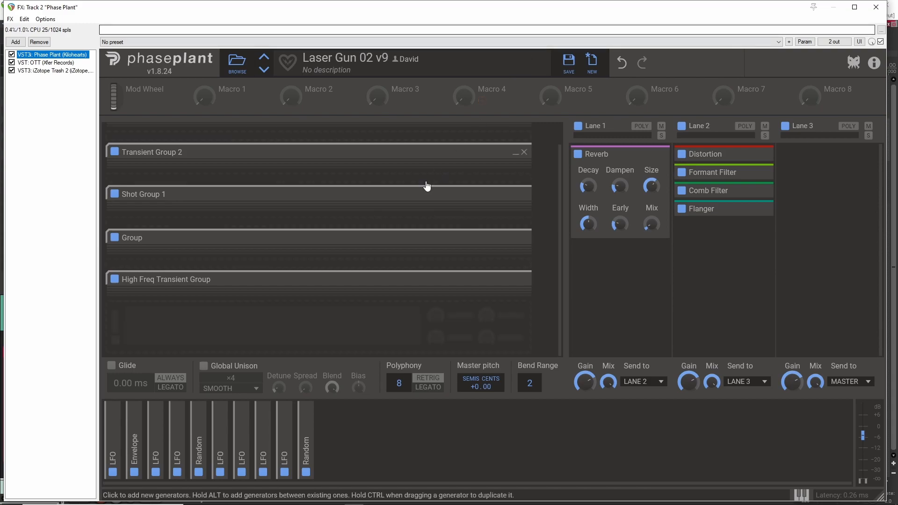
# - View the wavetable library for the wavetable oscillator in Transient Group 1, and close it keeping Melancholy
pyautogui.scroll(1, 433, 171)
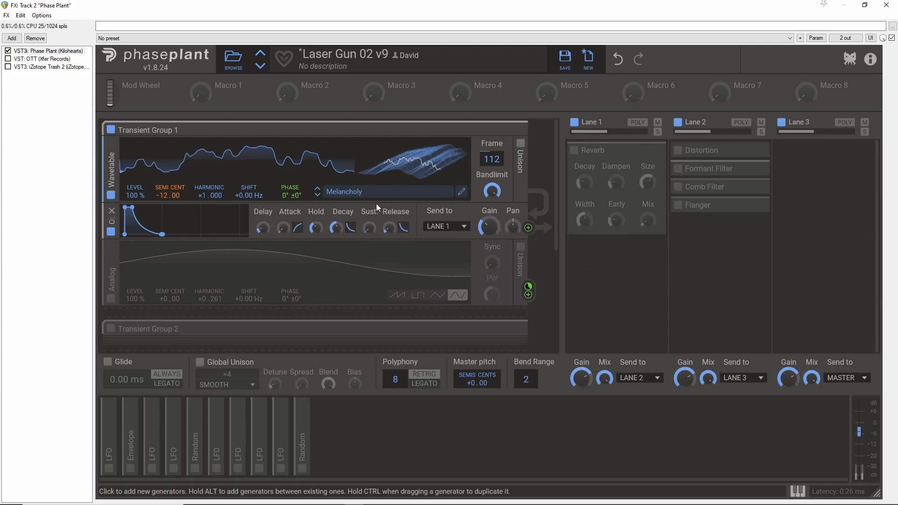
pyautogui.click(353, 192)
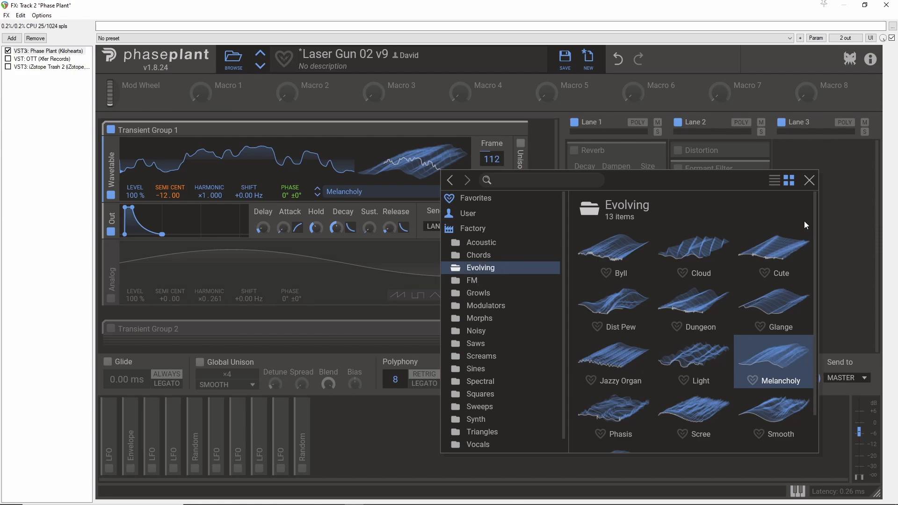
pyautogui.click(804, 180)
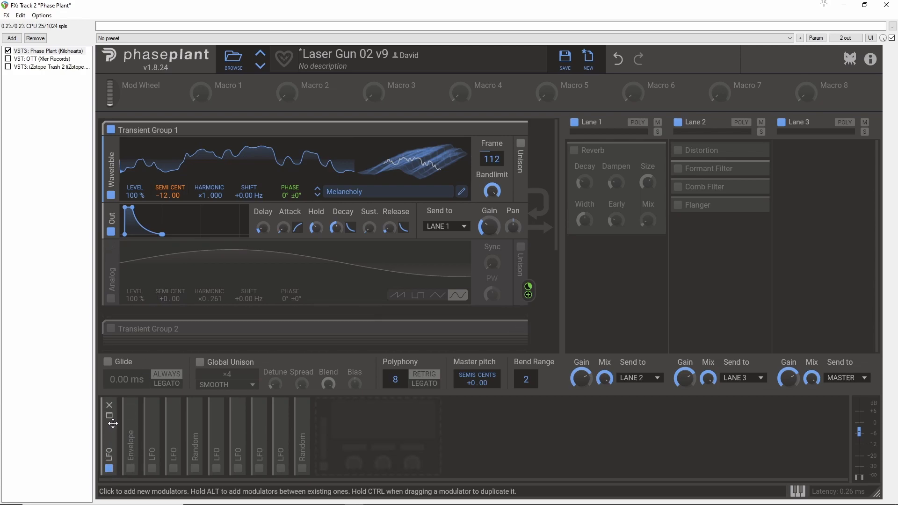
# - Expand the first LFO and examine its Double Transient curve in the LFO editor
pyautogui.click(110, 415)
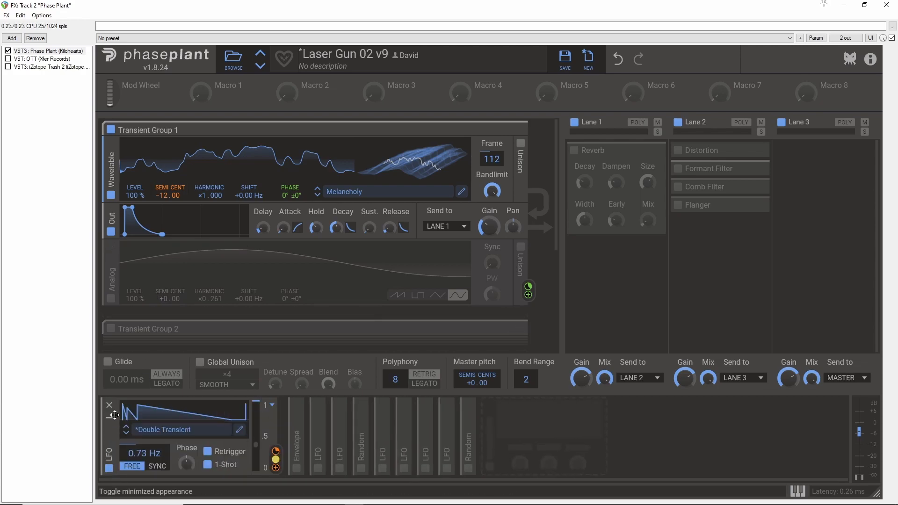
pyautogui.click(238, 429)
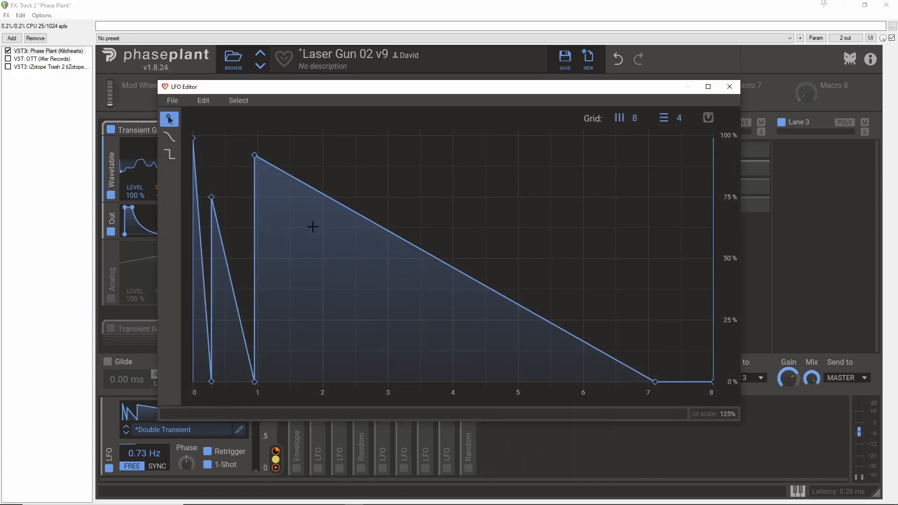
pyautogui.moveTo(341, 96); pyautogui.dragTo(506, 87)
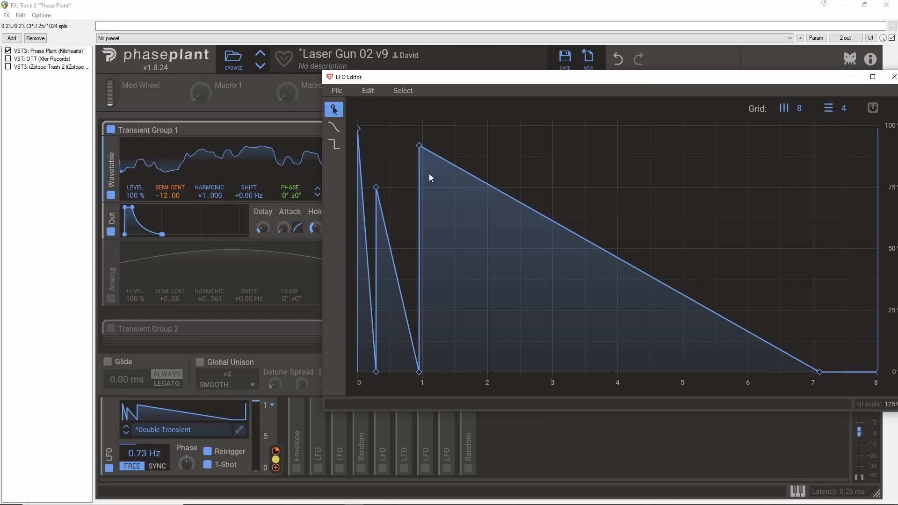
pyautogui.click(893, 77)
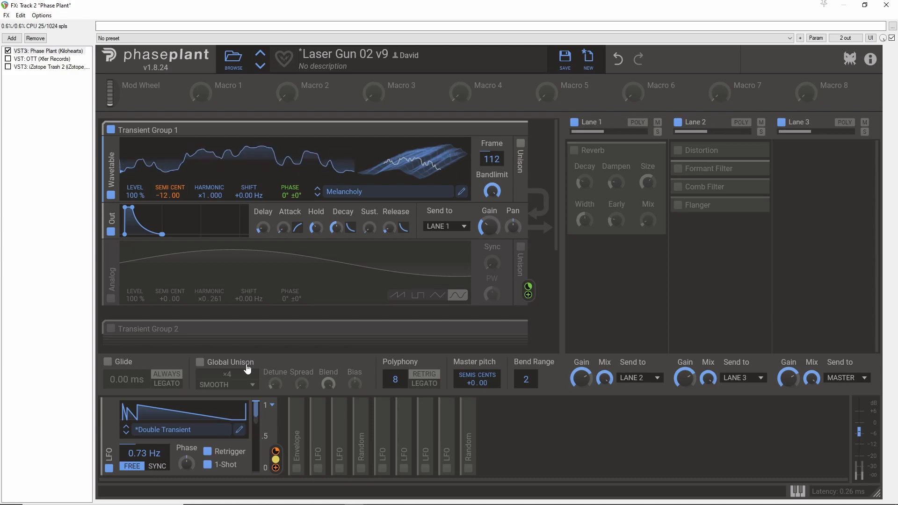
# - Enable the OTT and Trash 2 effects on the track, review their settings, and return to Phase Plant
pyautogui.click(8, 59)
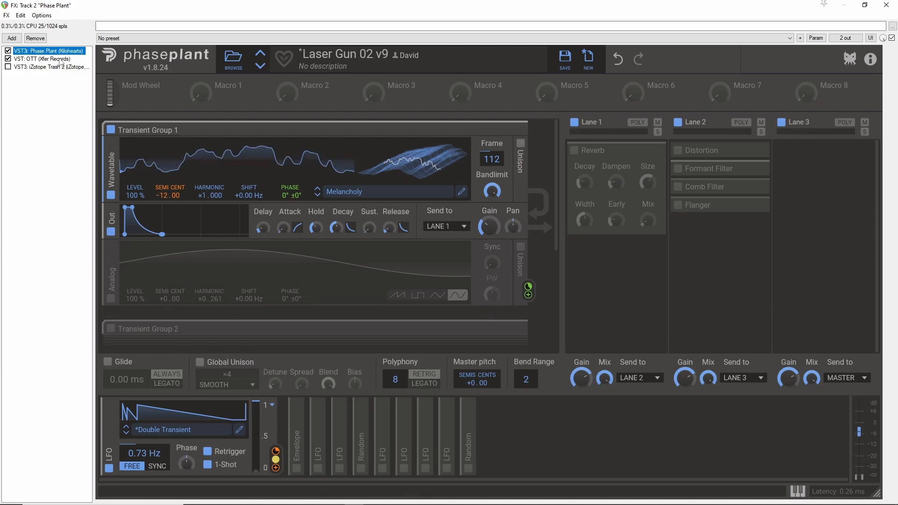
pyautogui.click(61, 60)
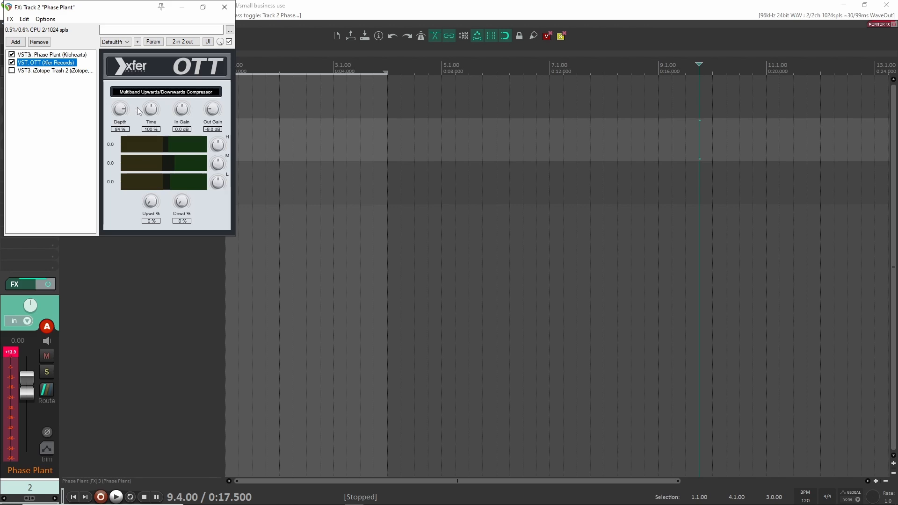
pyautogui.click(34, 70)
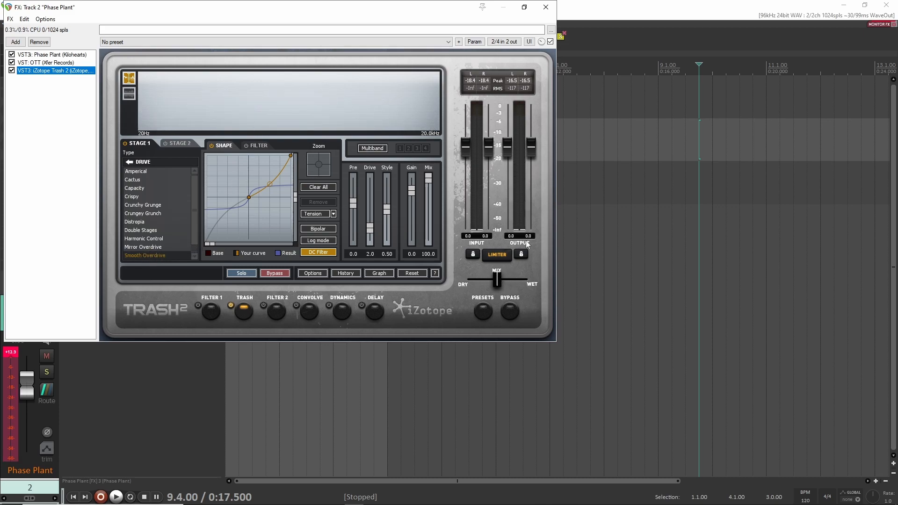
pyautogui.moveTo(541, 42); pyautogui.dragTo(541, 70)
pyautogui.click(52, 54)
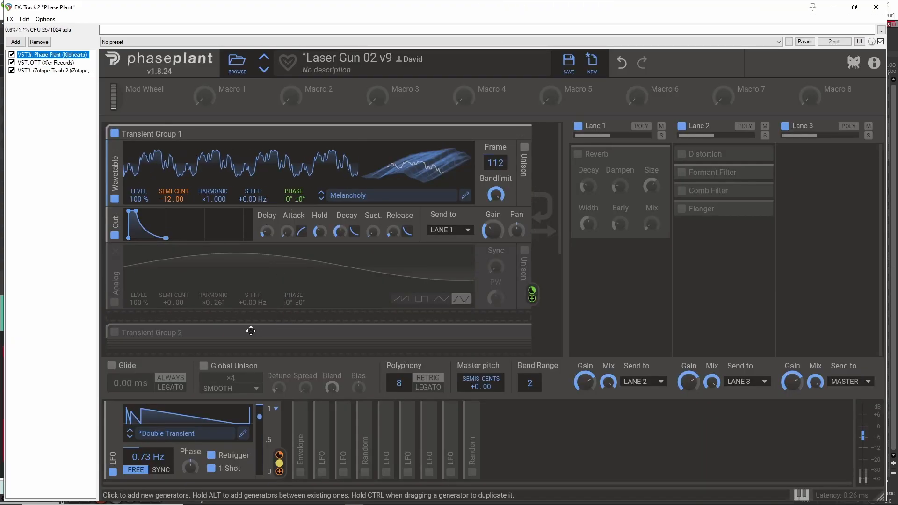
# - Toggle the first LFO off and on for comparison, and enable the Analog oscillator in Transient Group 1
pyautogui.click(112, 472)
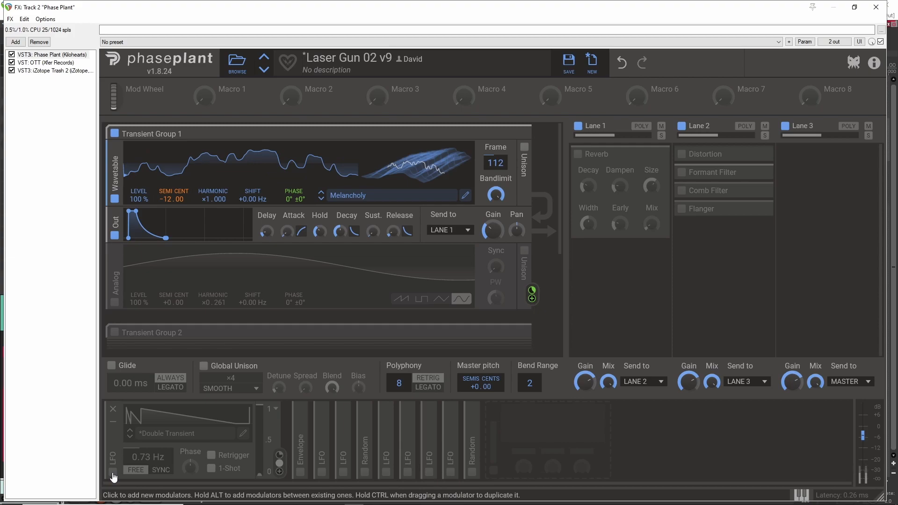
pyautogui.click(112, 474)
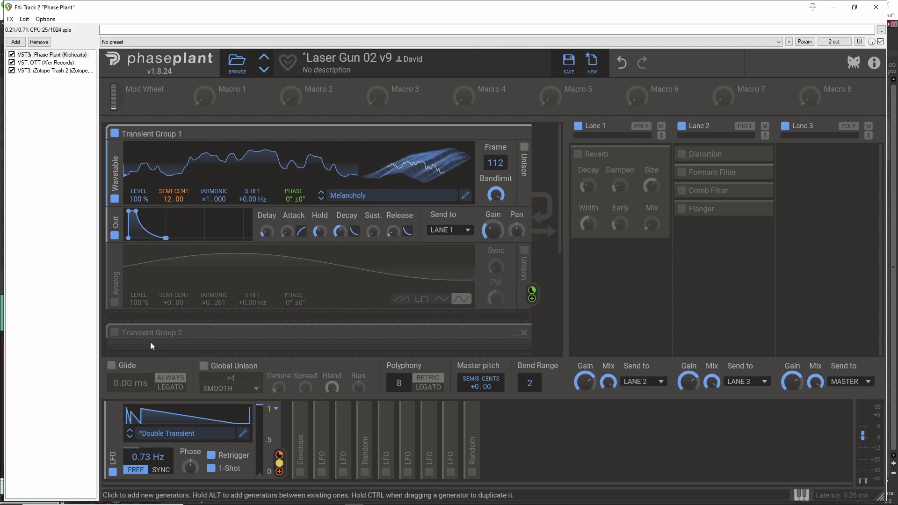
pyautogui.click(114, 302)
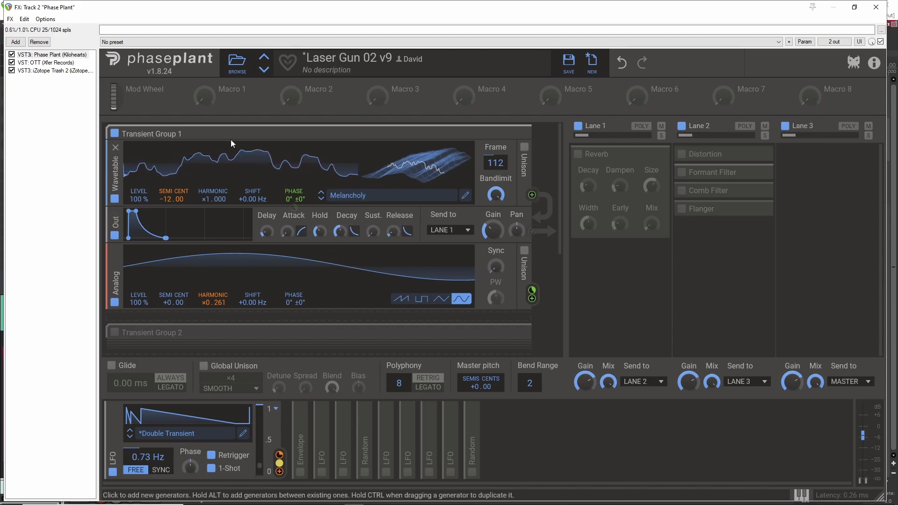
# - Collapse and re-expand Transient Group 1, and enable and expand the Envelope modulator
pyautogui.click(515, 134)
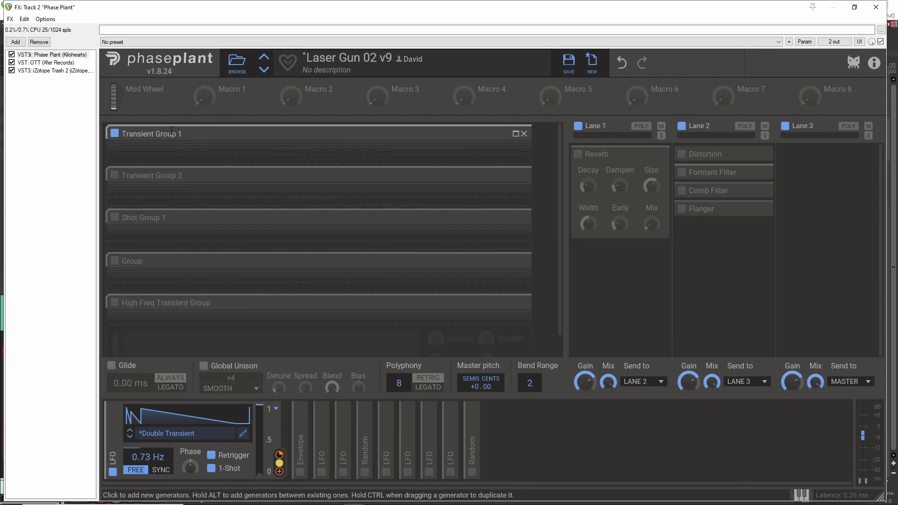
pyautogui.click(513, 137)
pyautogui.click(301, 450)
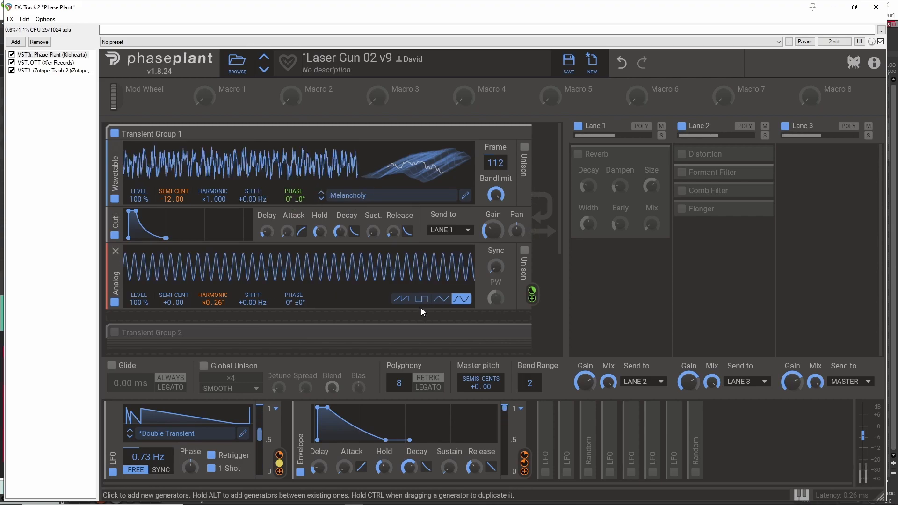
# - Collapse and disable Transient Group 1, and enable and expand Transient Group 2
pyautogui.click(515, 134)
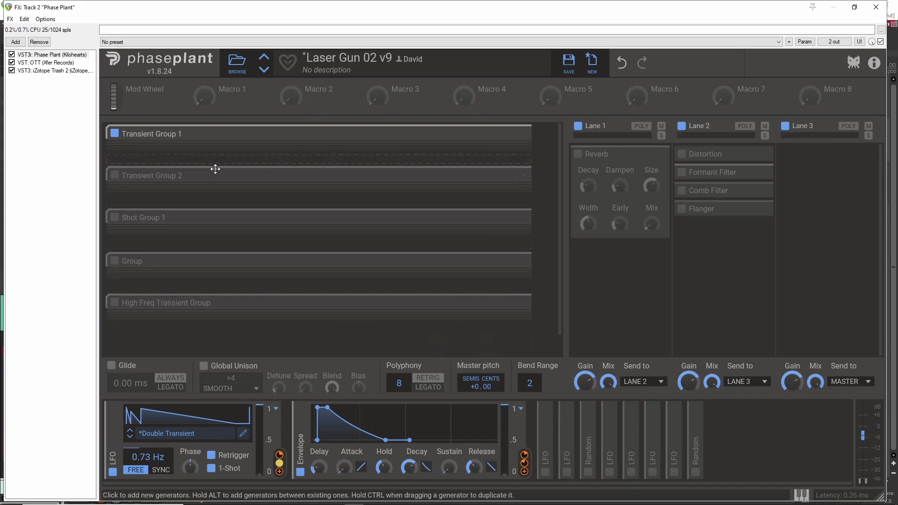
pyautogui.click(114, 176)
pyautogui.click(515, 176)
# - Enable and expand the LFO beside the Envelope, and examine its Double Transient curve in the LFO editor
pyautogui.click(552, 455)
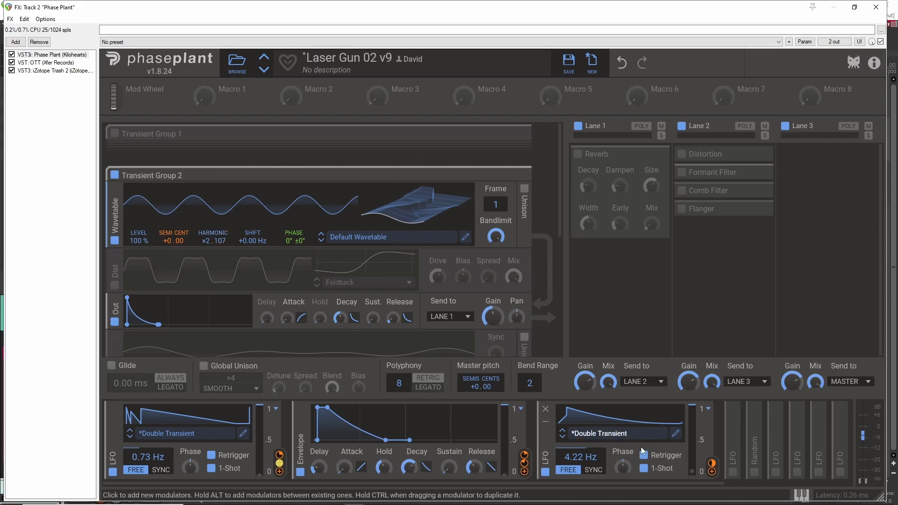
pyautogui.click(675, 433)
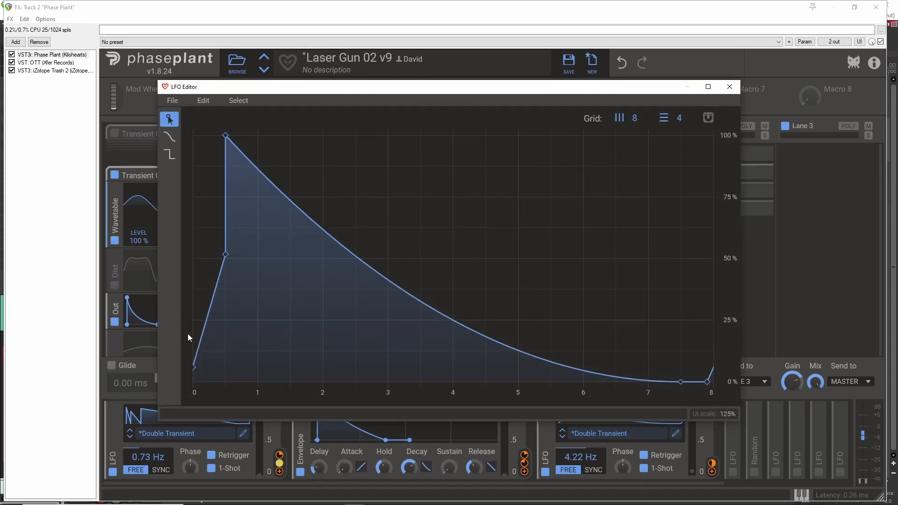
pyautogui.click(729, 86)
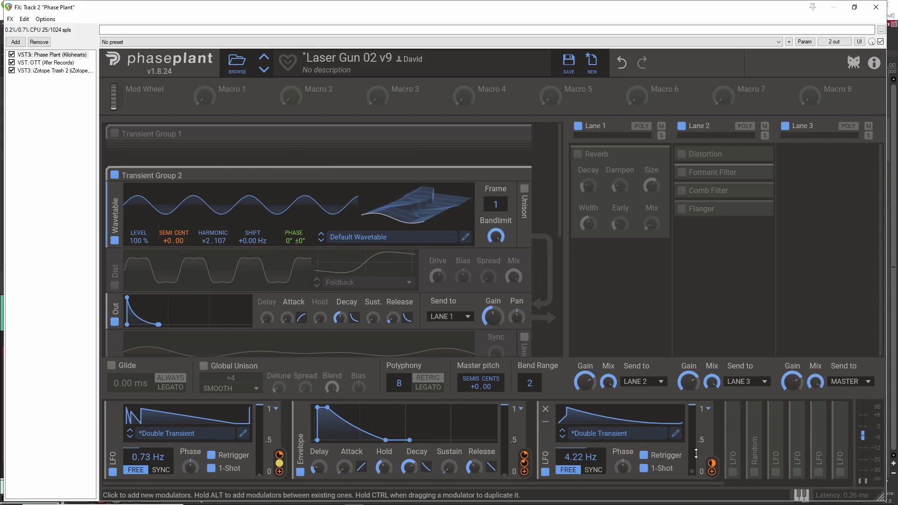
# - Toggle the Envelope off and on for comparison, and expand the Sine LFO beside the second Double Transient LFO
pyautogui.click(301, 472)
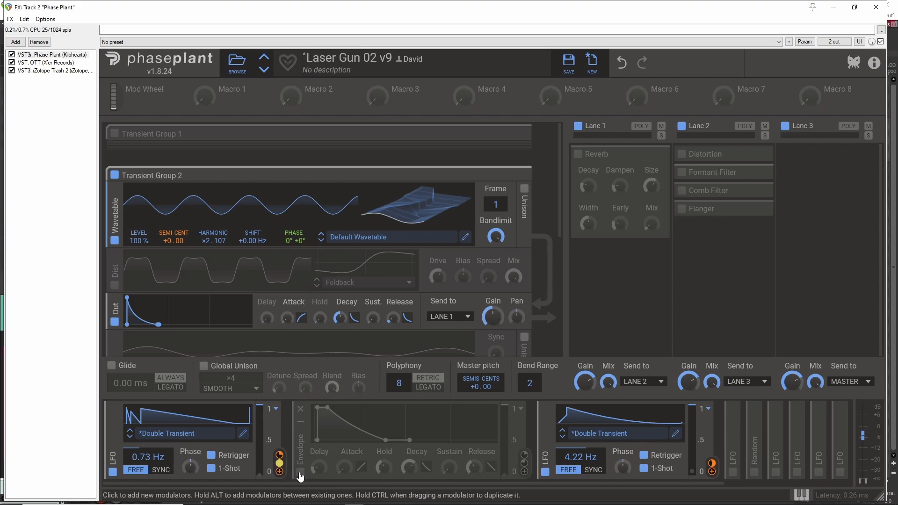
pyautogui.click(301, 473)
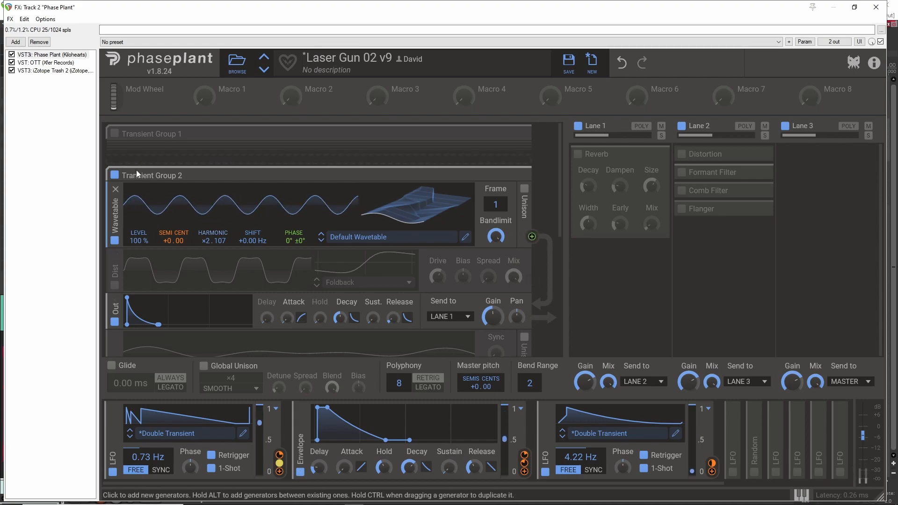
pyautogui.click(733, 420)
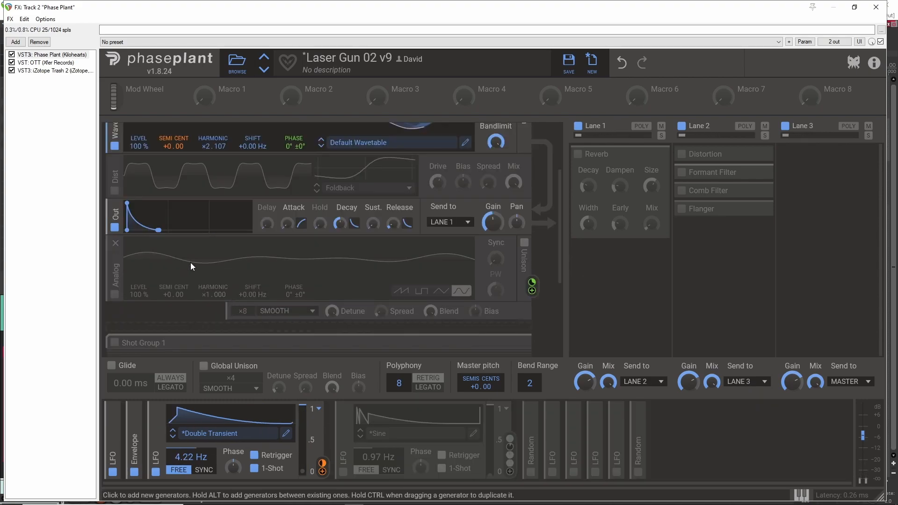
# - Enable the Foldback distortion and the Analog oscillator in Transient Group 2
pyautogui.click(115, 191)
pyautogui.scroll(3, 274, 253)
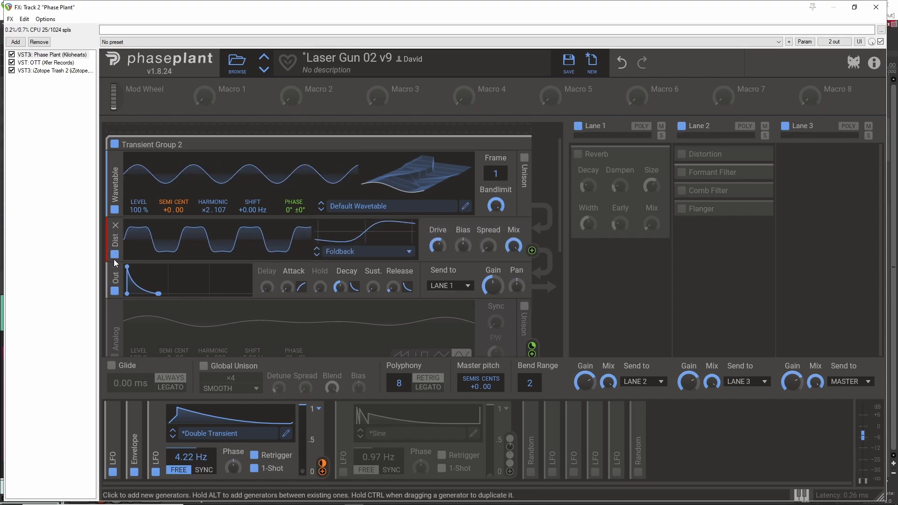
pyautogui.scroll(-2, 131, 249)
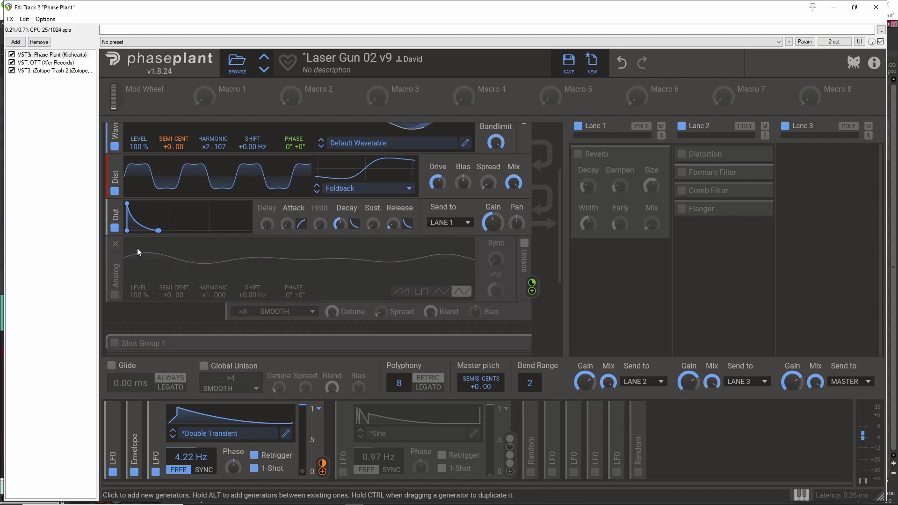
pyautogui.scroll(-1, 138, 252)
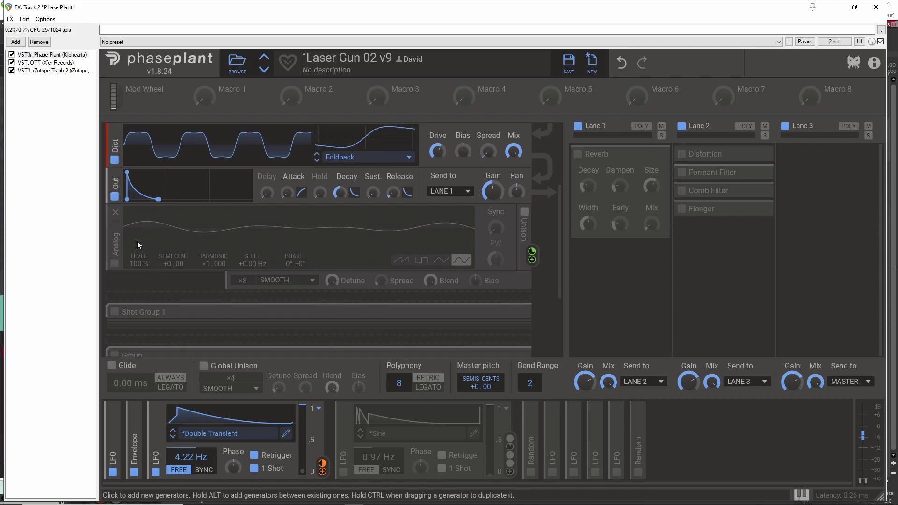
pyautogui.click(115, 265)
# - Examine the Transient Group 2 generators, toggling the Analog oscillator off and on to compare its effect
pyautogui.scroll(2, 424, 291)
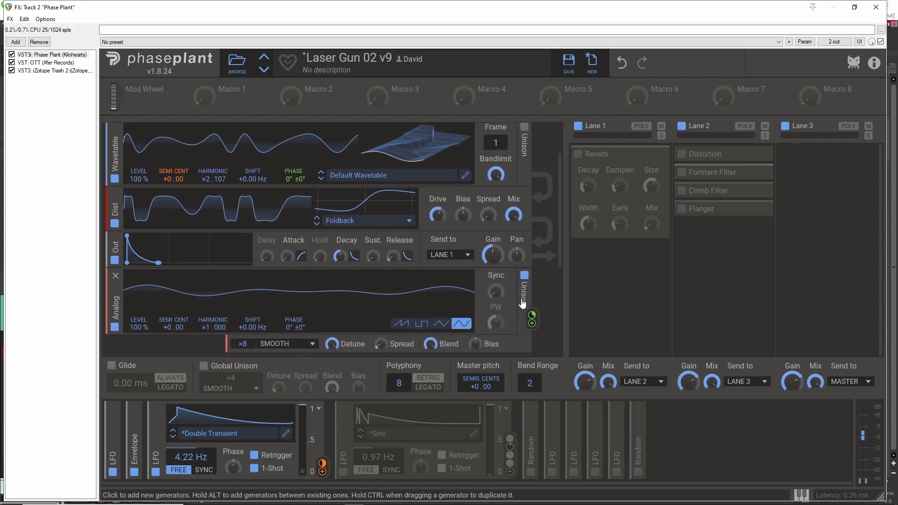
pyautogui.scroll(-2, 210, 274)
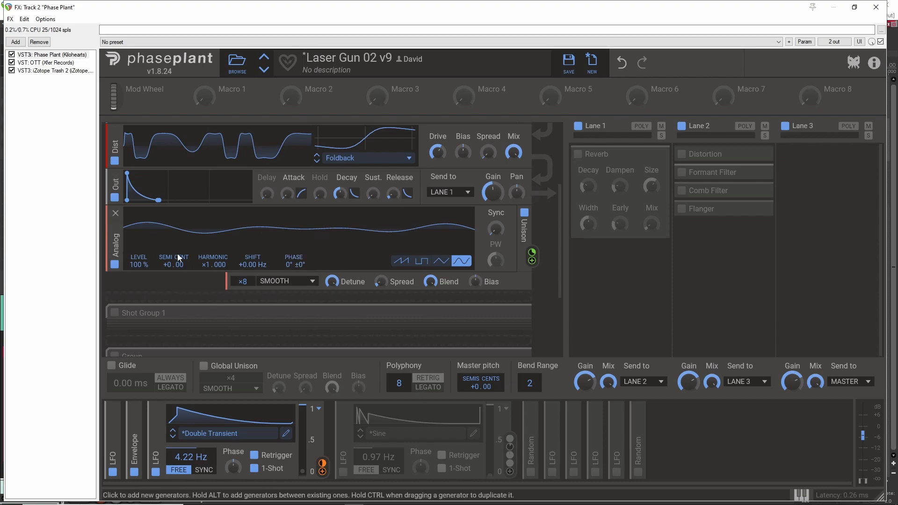
pyautogui.scroll(3, 276, 287)
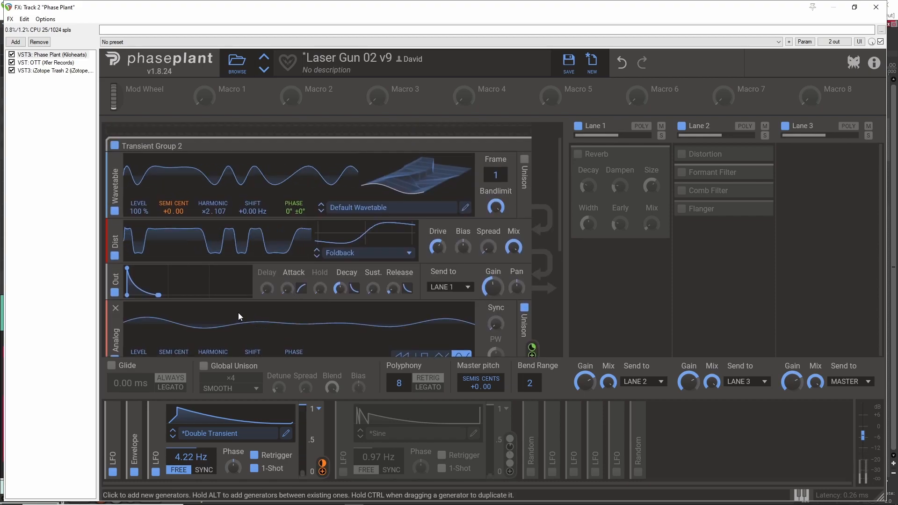
pyautogui.scroll(-2, 239, 313)
pyautogui.click(115, 297)
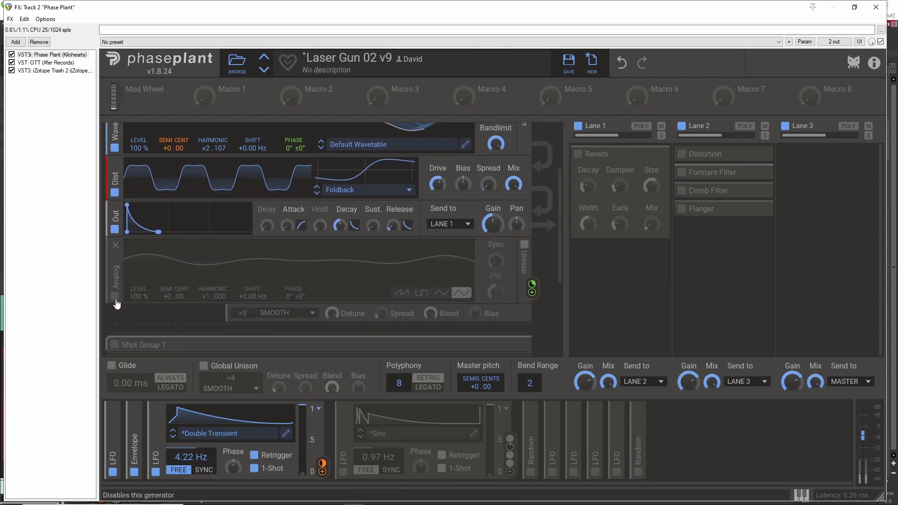
pyautogui.click(114, 296)
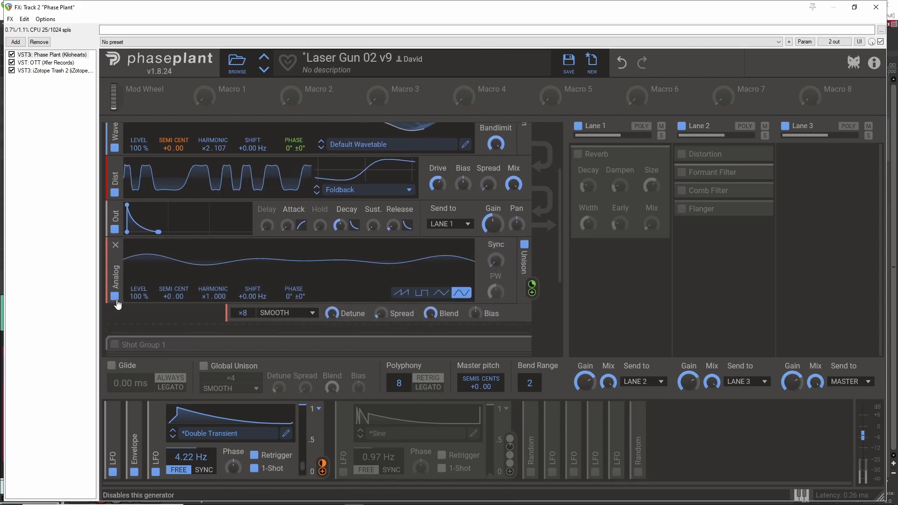
pyautogui.scroll(4, 153, 298)
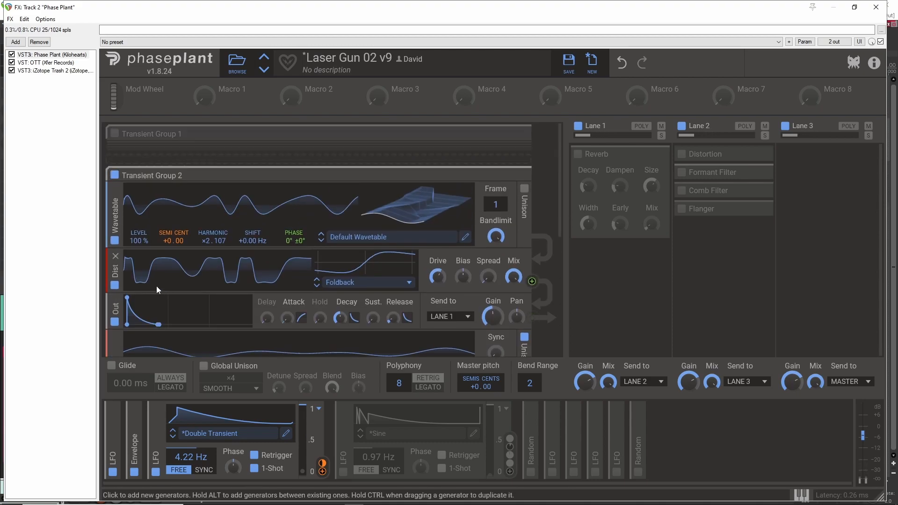
# - Enable Transient Group 1 and collapse Transient Group 2, toggling Transient Group 2 off and on to compare the layers
pyautogui.click(114, 134)
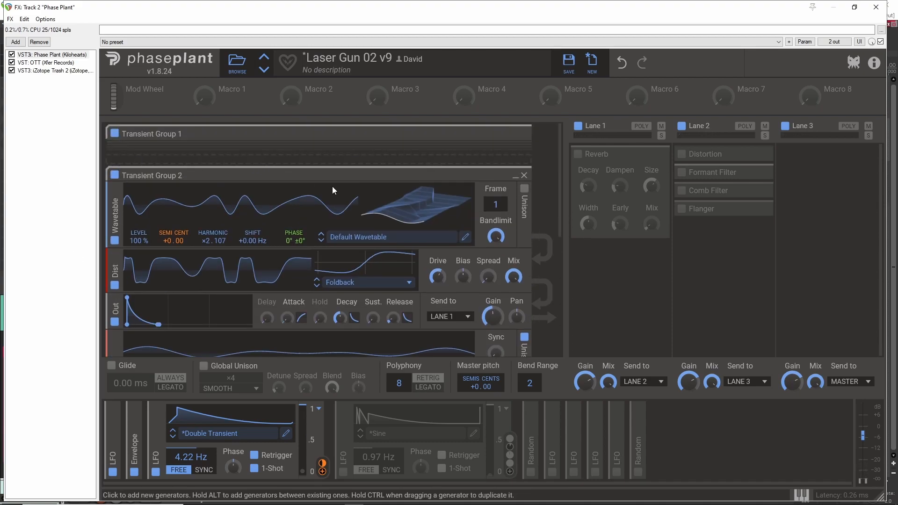
pyautogui.click(515, 181)
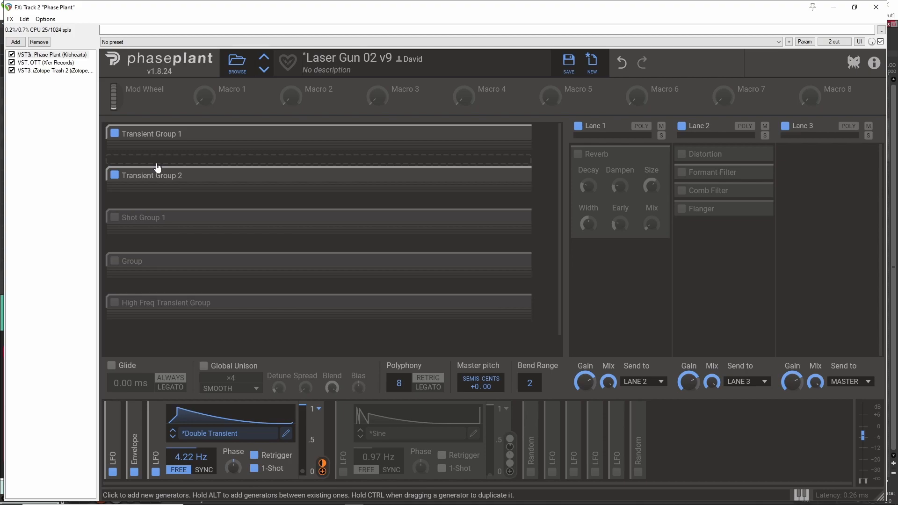
pyautogui.click(116, 176)
pyautogui.click(115, 176)
# - Disable both Transient Group 2 and Transient Group 1
pyautogui.click(113, 176)
pyautogui.click(114, 133)
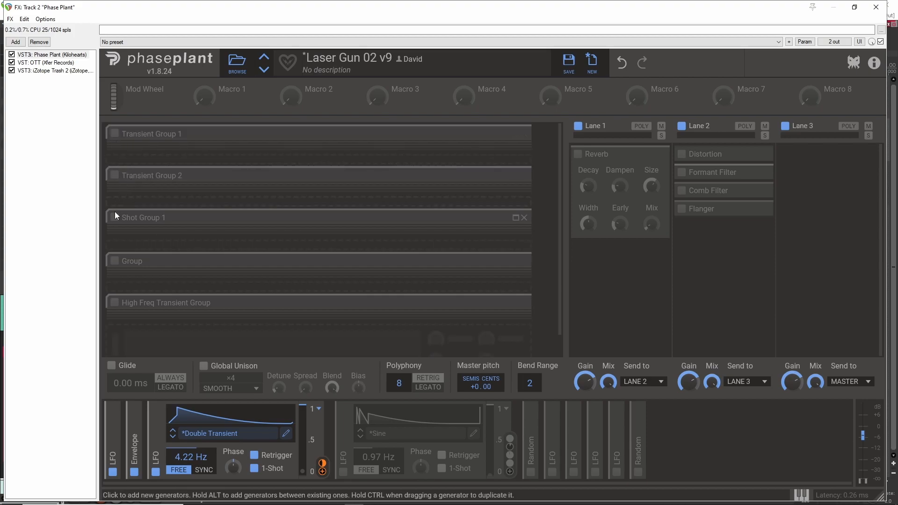
# - Enable and expand Shot Group 1, bypass its four filters, and enable the 0.97 Hz Sine LFO and the adjacent Random modulator
pyautogui.click(114, 217)
pyautogui.click(515, 218)
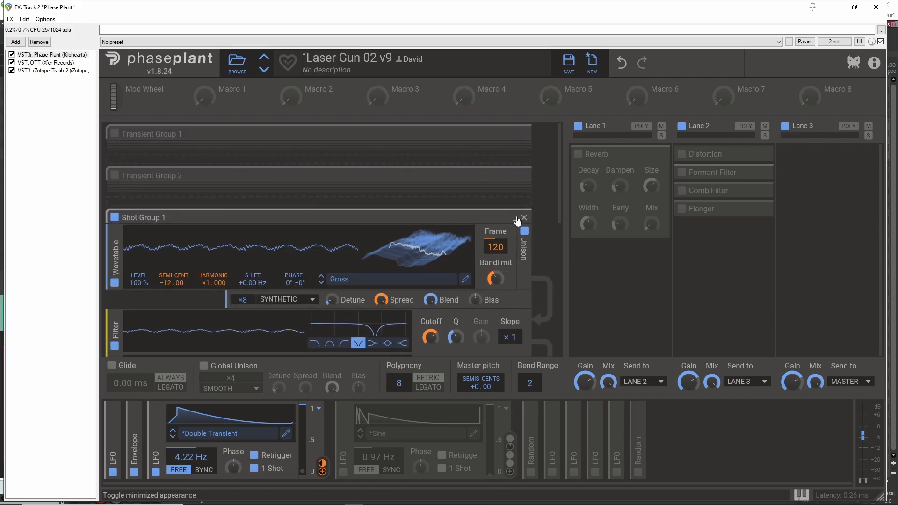
pyautogui.scroll(-3, 473, 227)
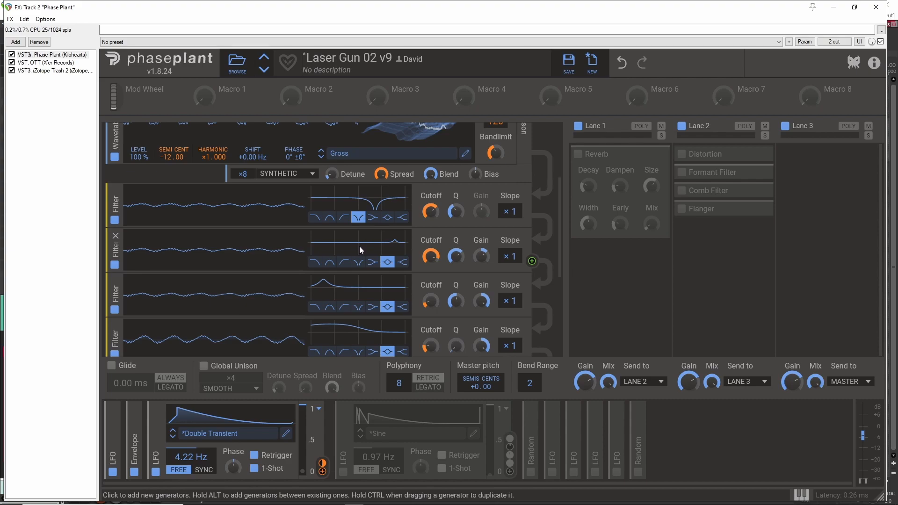
pyautogui.scroll(2, 359, 246)
pyautogui.scroll(-3, 378, 297)
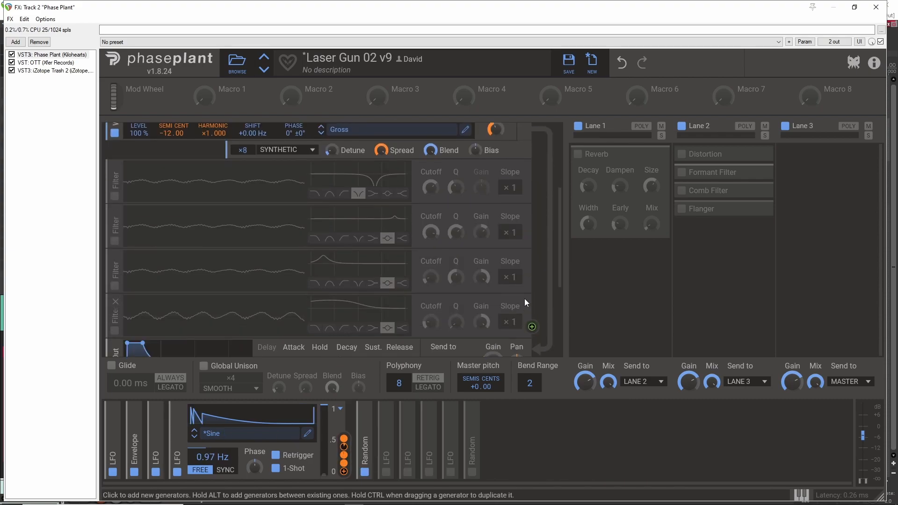
pyautogui.scroll(2, 409, 241)
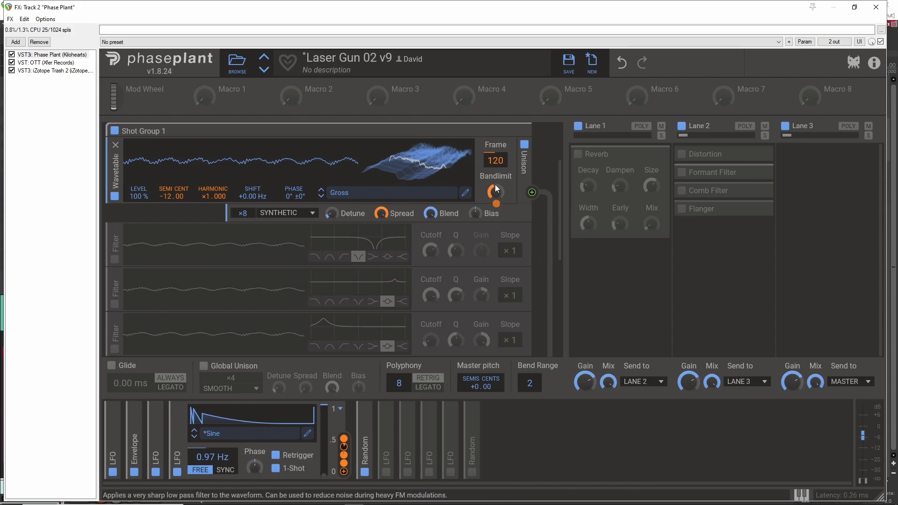
# - Examine the Gross wavetable settings in Shot Group 1 and preview its alternative unison modes, keeping Synthetic
pyautogui.scroll(2, 378, 311)
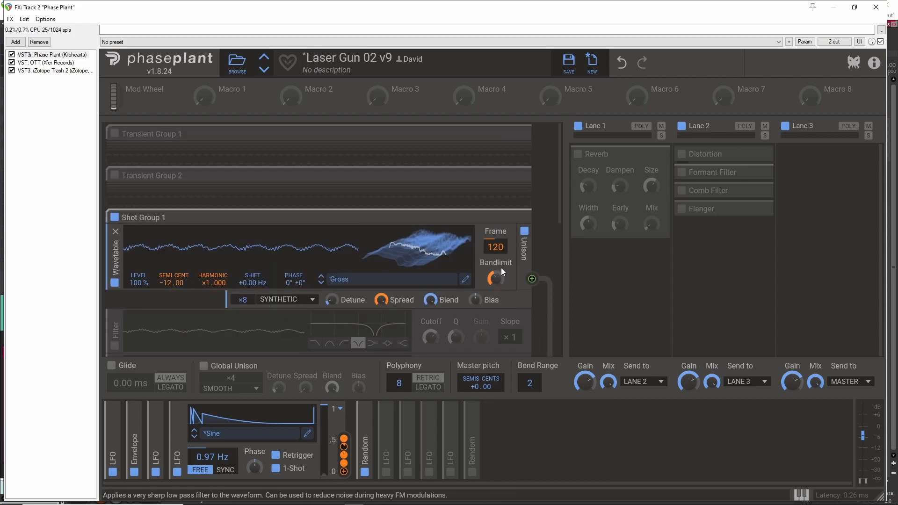
pyautogui.scroll(-2, 500, 267)
pyautogui.scroll(1, 520, 194)
pyautogui.scroll(-1, 493, 252)
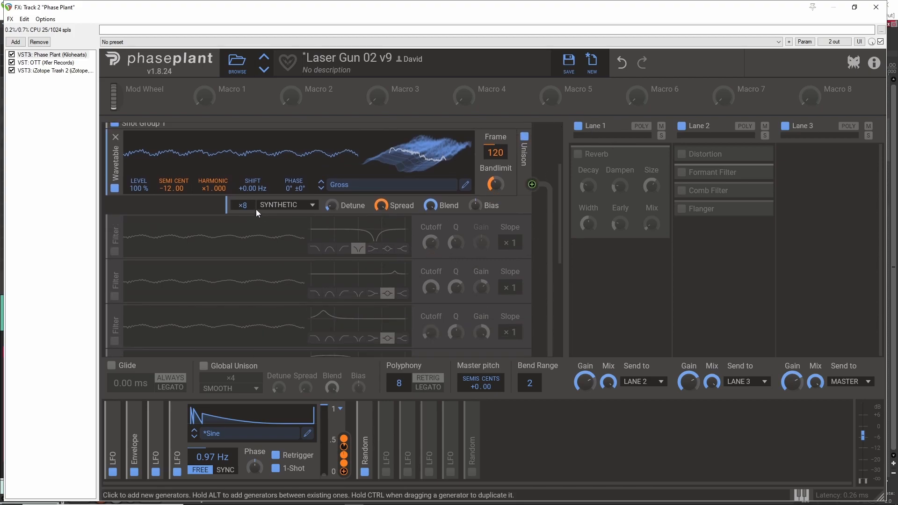
pyautogui.click(283, 204)
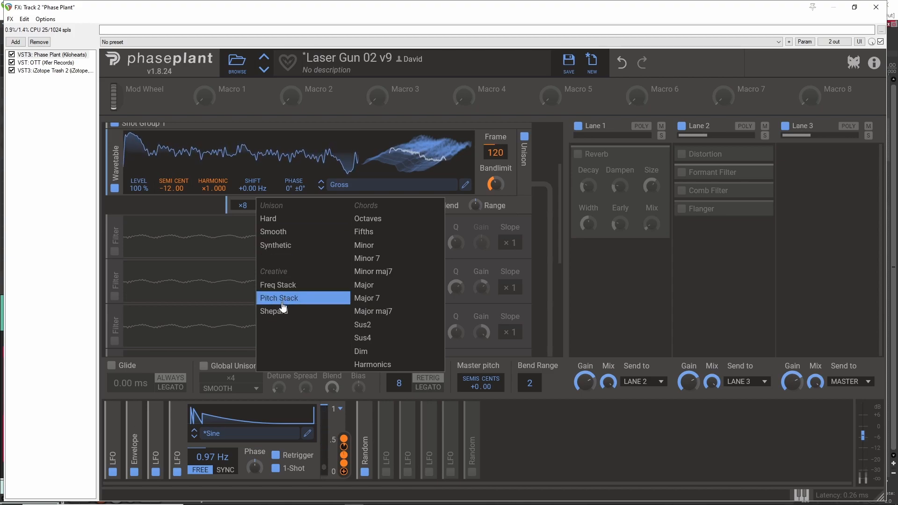
pyautogui.click(185, 204)
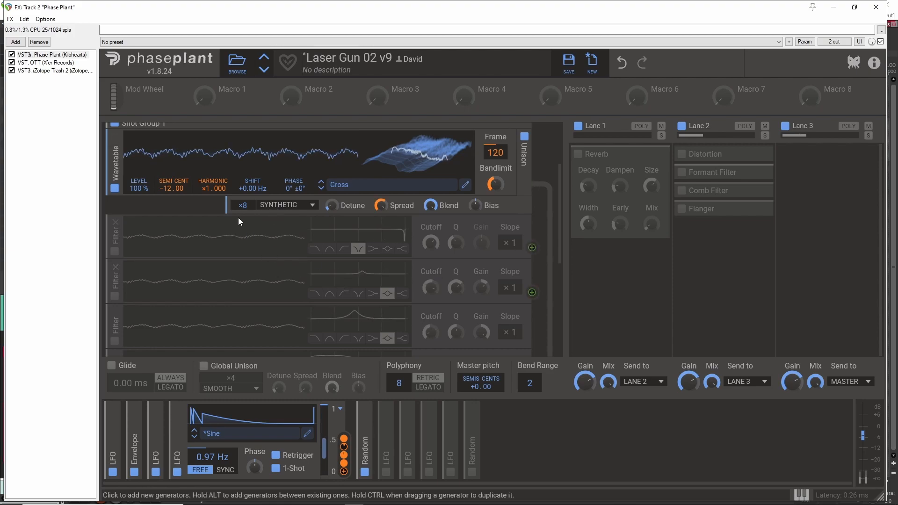
pyautogui.scroll(2, 304, 245)
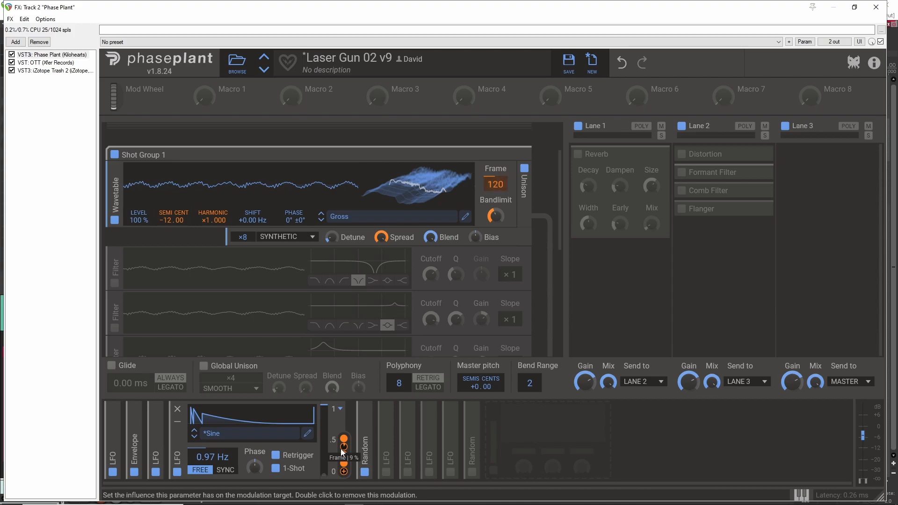
# - Inspect the 0.97 Hz LFO's curve in the LFO Editor, and check which Shot Group 1 parameters it modulates
pyautogui.click(307, 434)
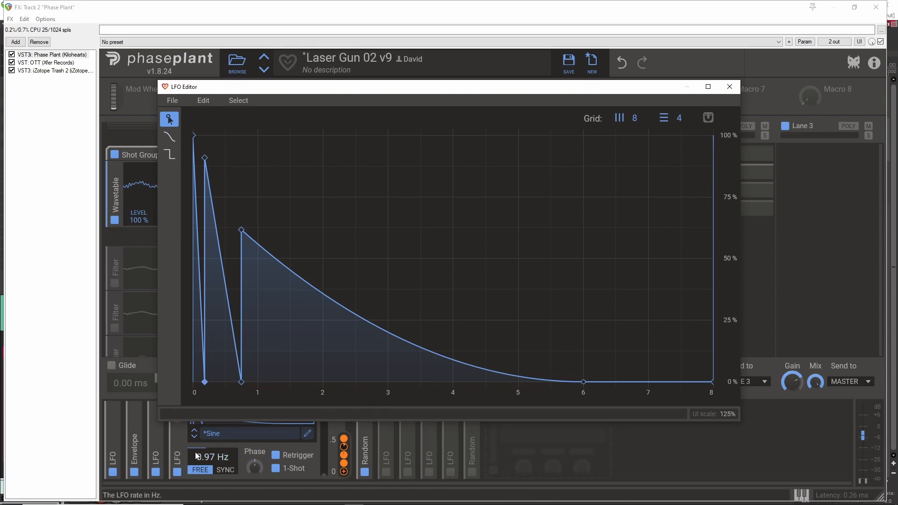
pyautogui.click(729, 87)
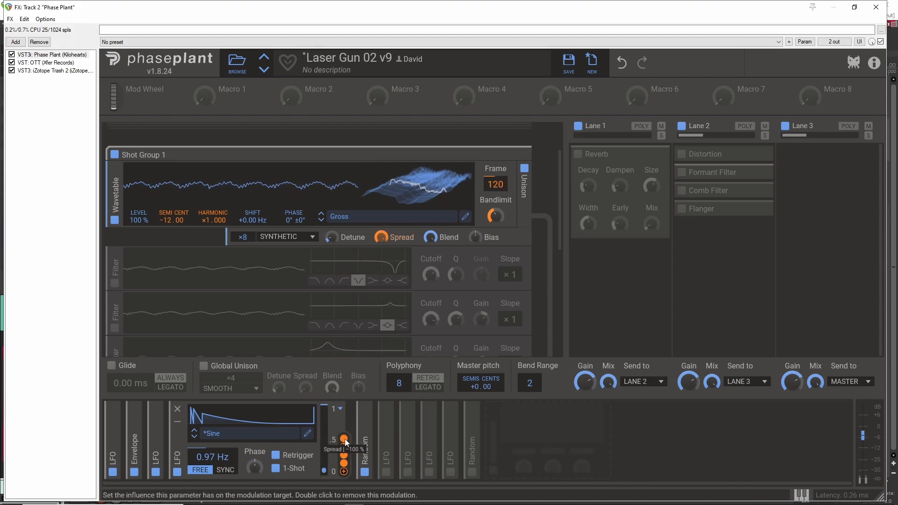
pyautogui.scroll(-5, 260, 281)
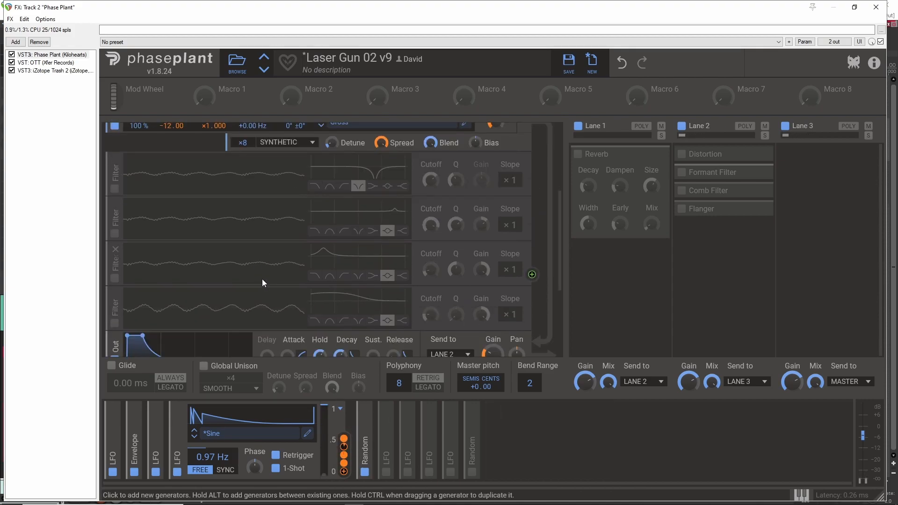
# - Enable the four filters in Shot Group 1 one after another to audition each
pyautogui.scroll(3, 177, 247)
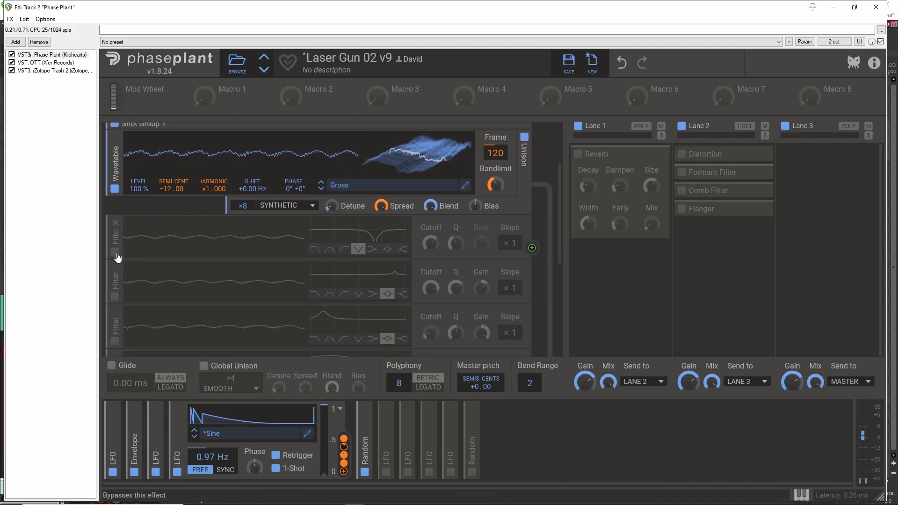
pyautogui.click(115, 253)
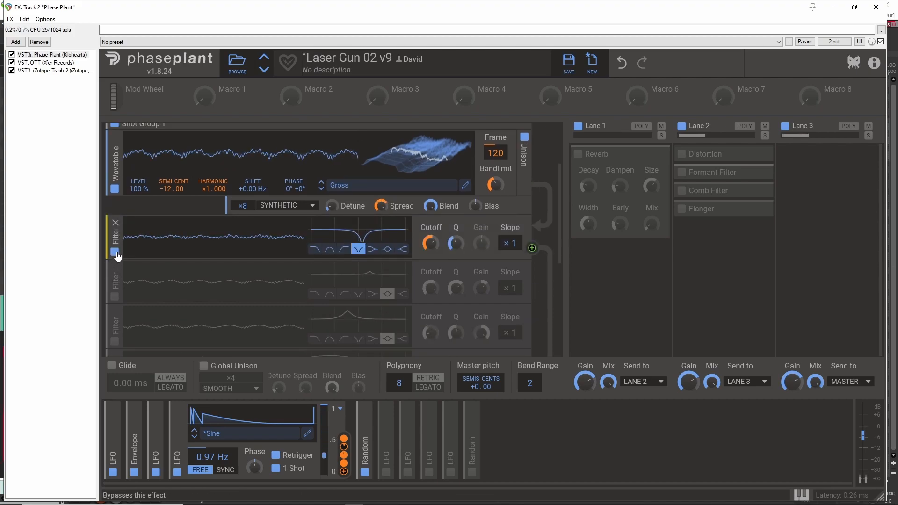
pyautogui.click(114, 296)
pyautogui.scroll(-2, 117, 295)
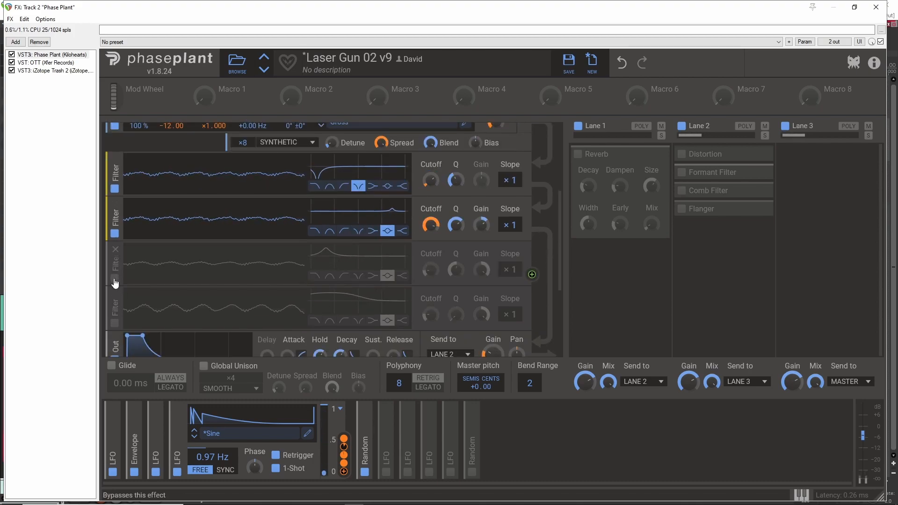
pyautogui.click(114, 281)
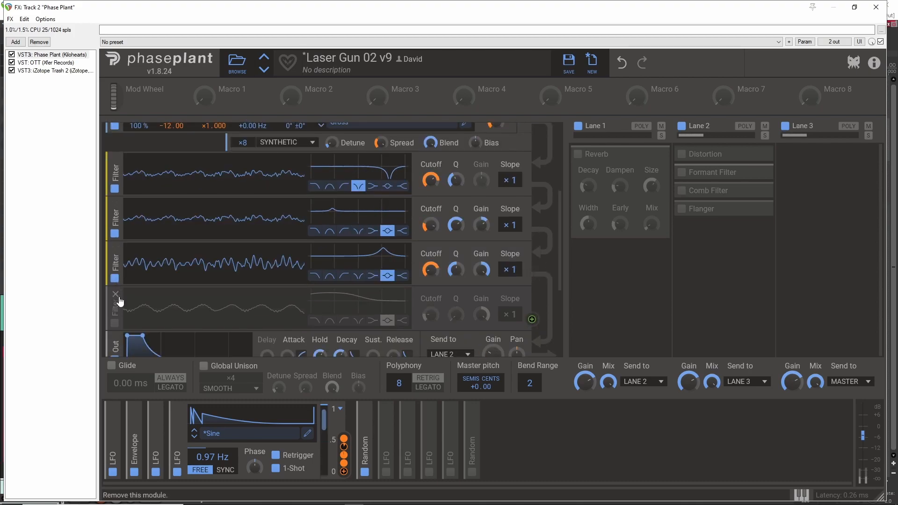
pyautogui.click(115, 324)
pyautogui.scroll(-3, 142, 304)
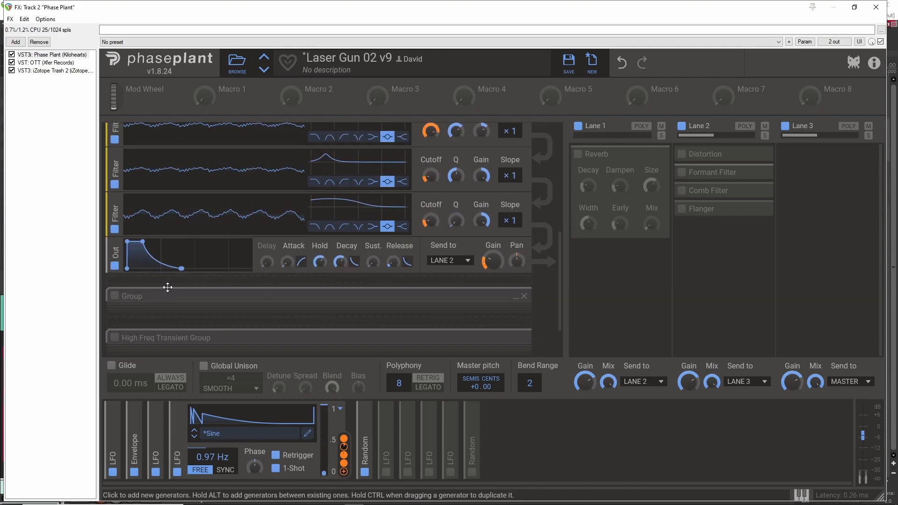
# - Bypass all four filters in Shot Group 1 again, working from the last filter up to the first
pyautogui.scroll(2, 167, 287)
pyautogui.click(114, 292)
pyautogui.click(114, 247)
pyautogui.click(115, 204)
pyautogui.click(115, 158)
# - Enable the Distortion effect in Lane 2 and expand it to show its Saturate settings
pyautogui.scroll(5, 198, 214)
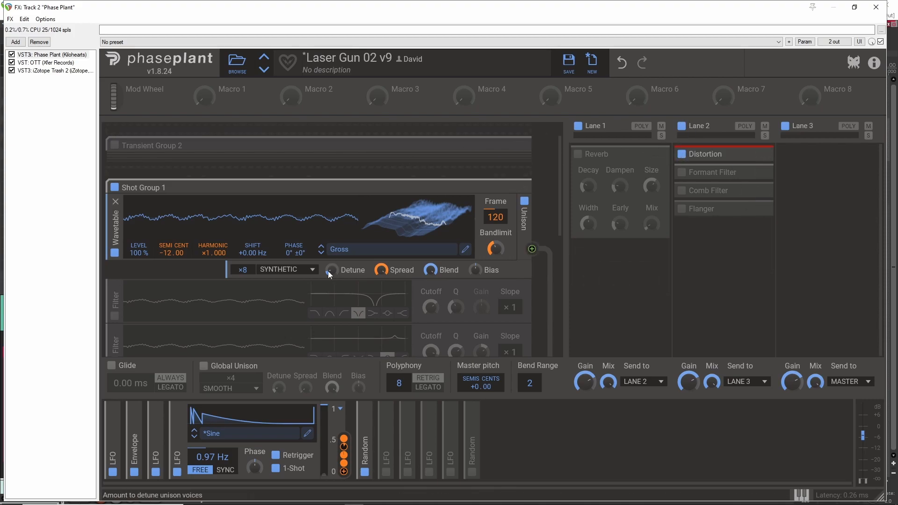
pyautogui.scroll(-7, 279, 232)
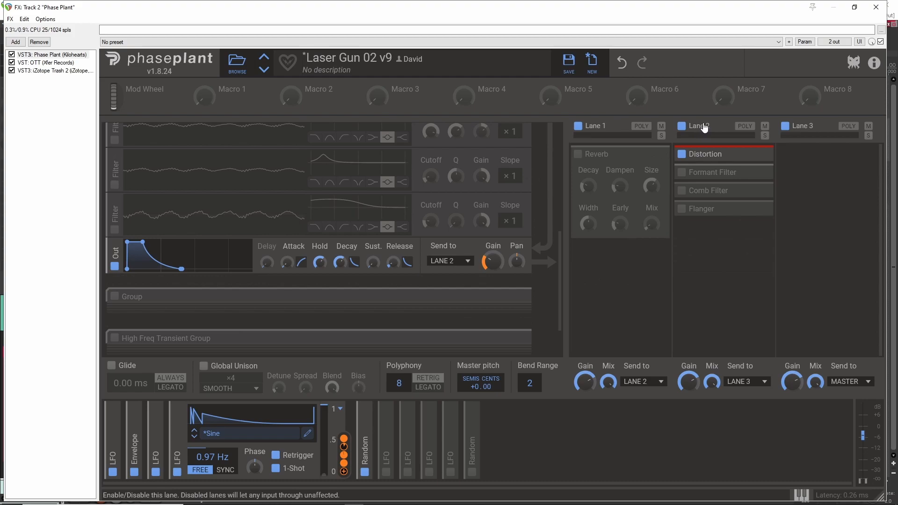
pyautogui.scroll(4, 136, 275)
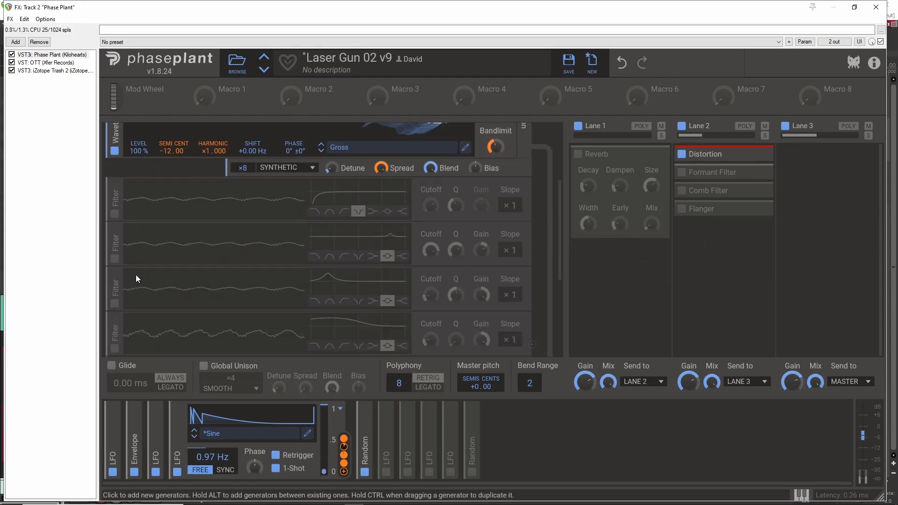
pyautogui.scroll(-3, 159, 262)
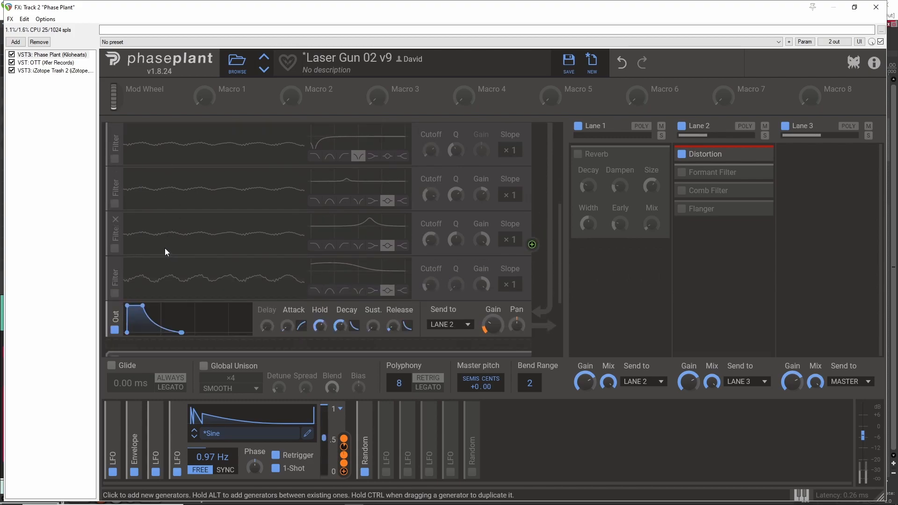
pyautogui.click(748, 153)
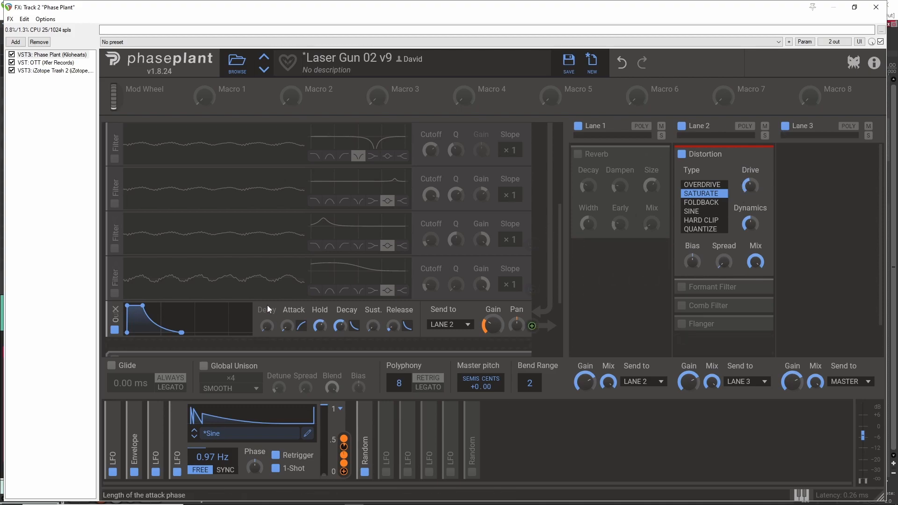
# - Re-enable the four filters in Shot Group 1 one by one to audition them through the Lane 2 distortion
pyautogui.scroll(4, 137, 258)
pyautogui.click(115, 284)
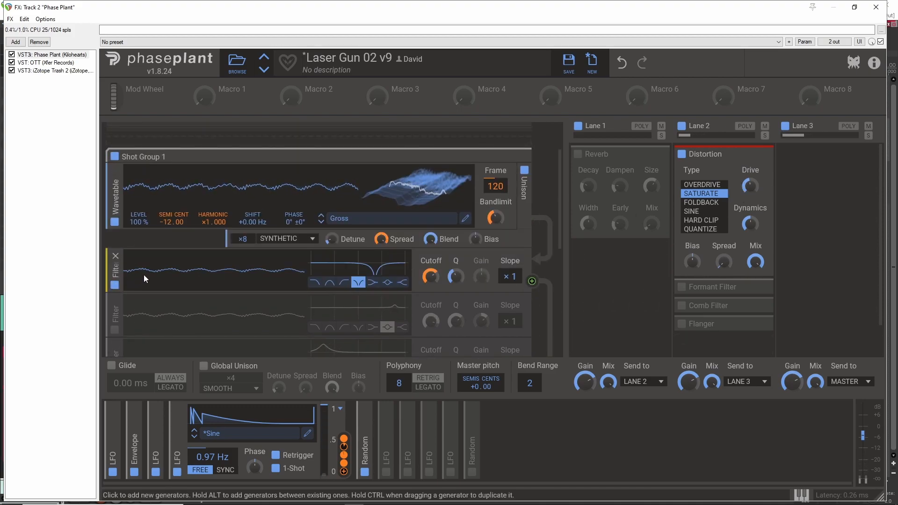
pyautogui.scroll(-3, 148, 273)
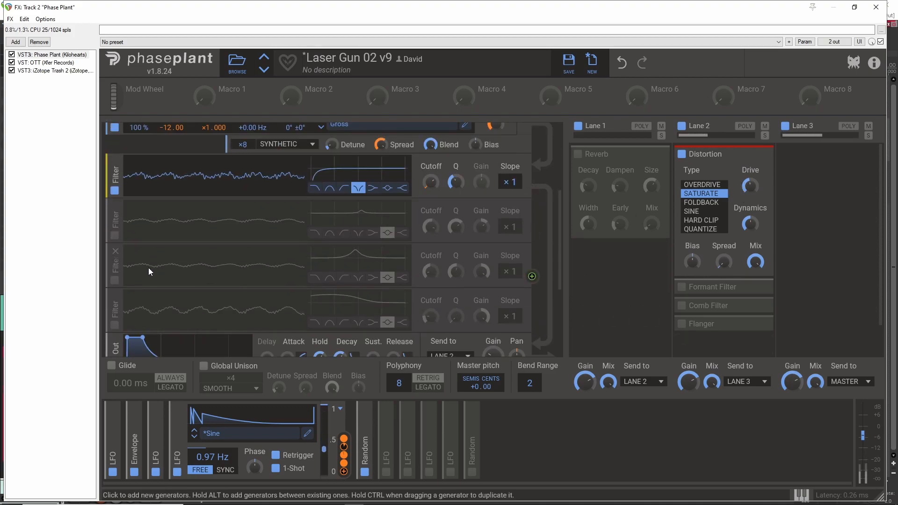
pyautogui.click(114, 235)
pyautogui.click(114, 280)
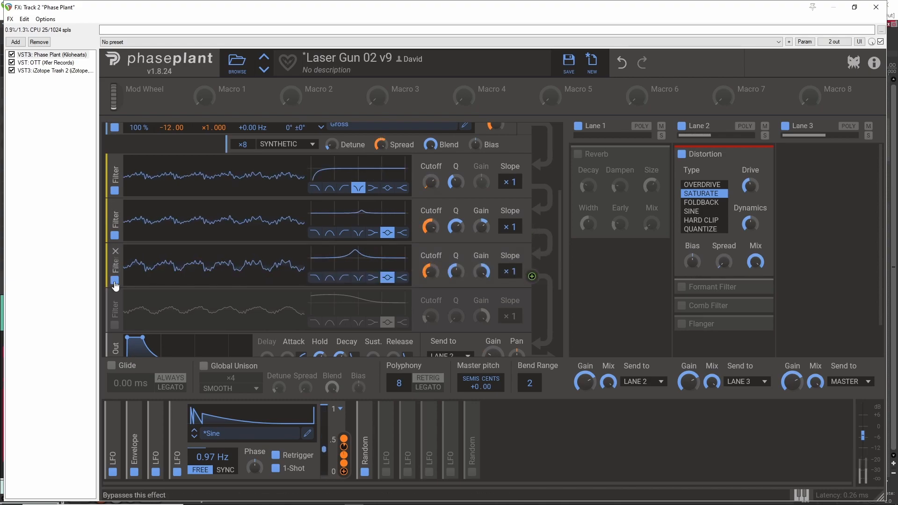
pyautogui.click(114, 326)
pyautogui.scroll(-3, 126, 299)
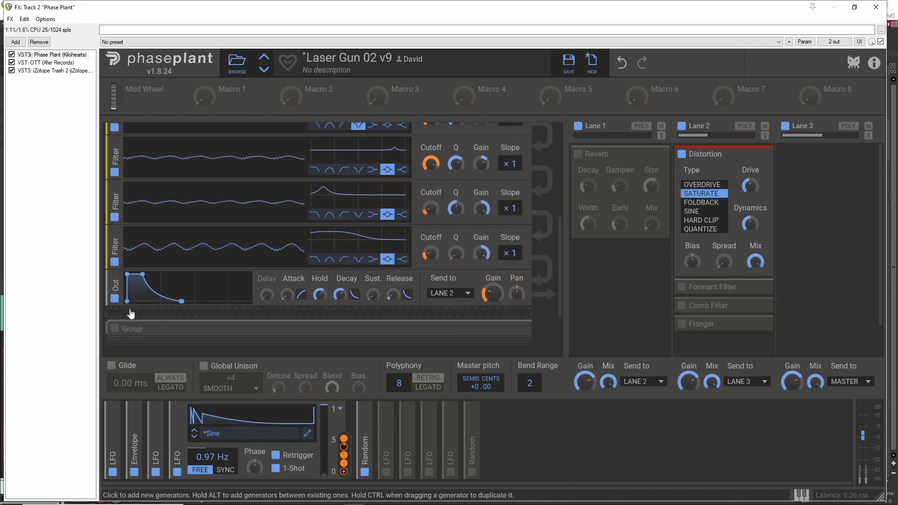
pyautogui.scroll(2, 132, 283)
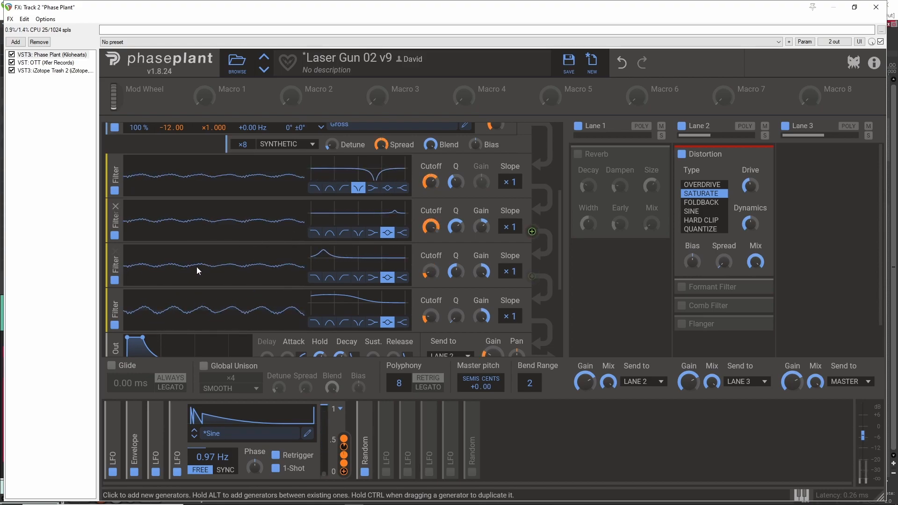
pyautogui.scroll(1, 267, 257)
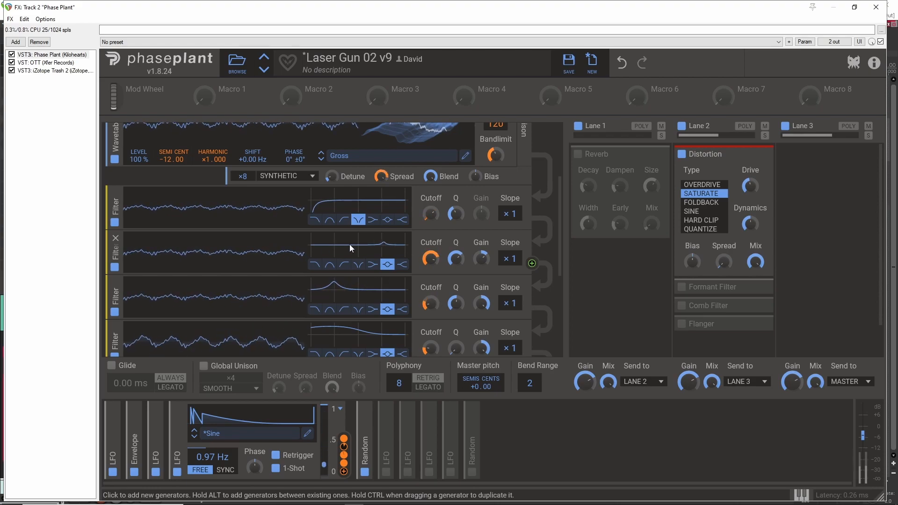
pyautogui.scroll(-3, 355, 246)
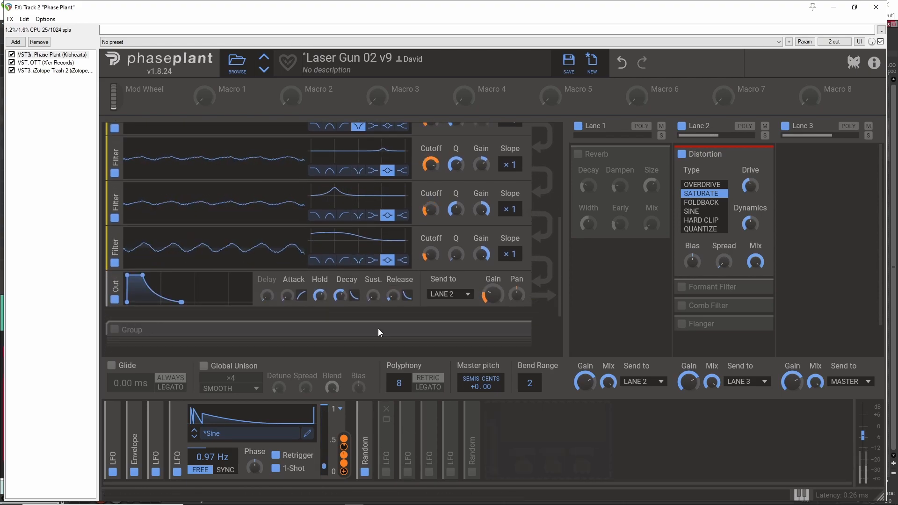
# - Expand and enable the 0.43 Hz, 1.00 Hz and 3.46 Hz Sine LFOs, toggling the 3.46 Hz one off and on to compare
pyautogui.click(390, 436)
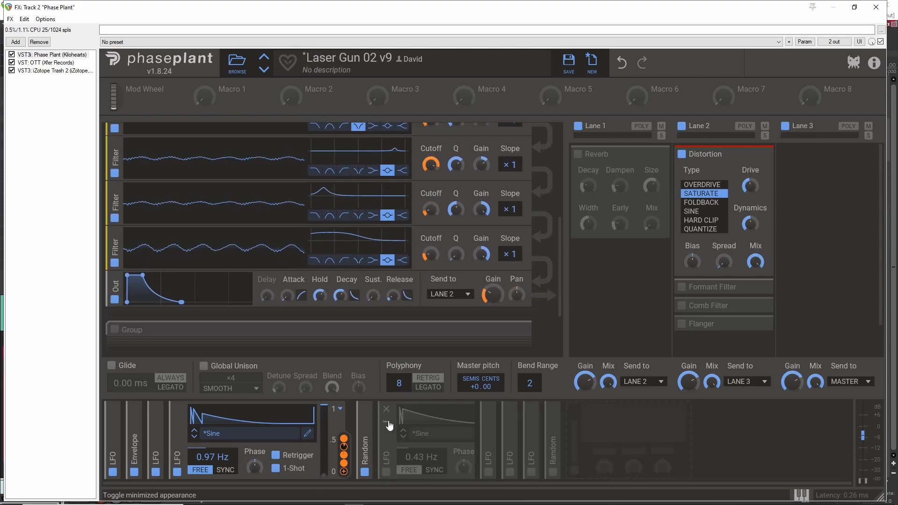
pyautogui.click(387, 473)
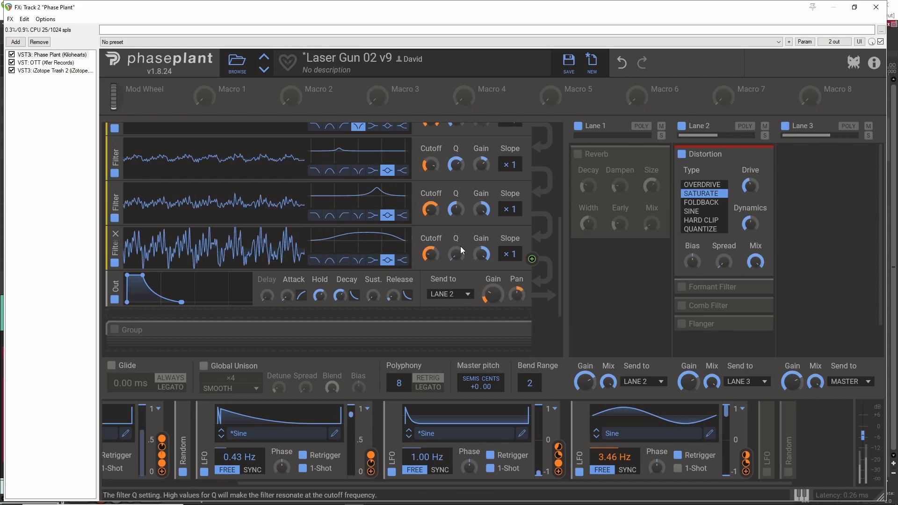
pyautogui.click(581, 473)
pyautogui.click(580, 472)
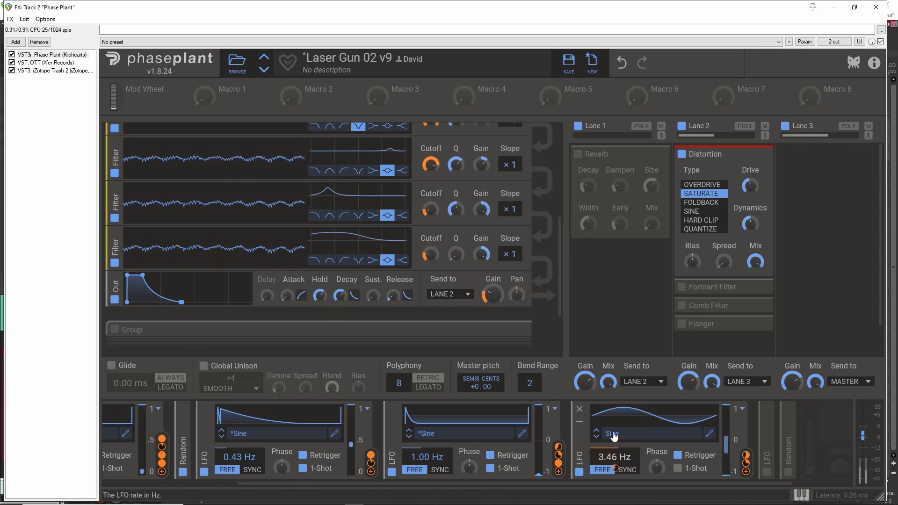
# - Enable and expand the 1.43 Hz Ramp Up LFO, and check its modulation of the 3.46 Hz LFO
pyautogui.click(767, 474)
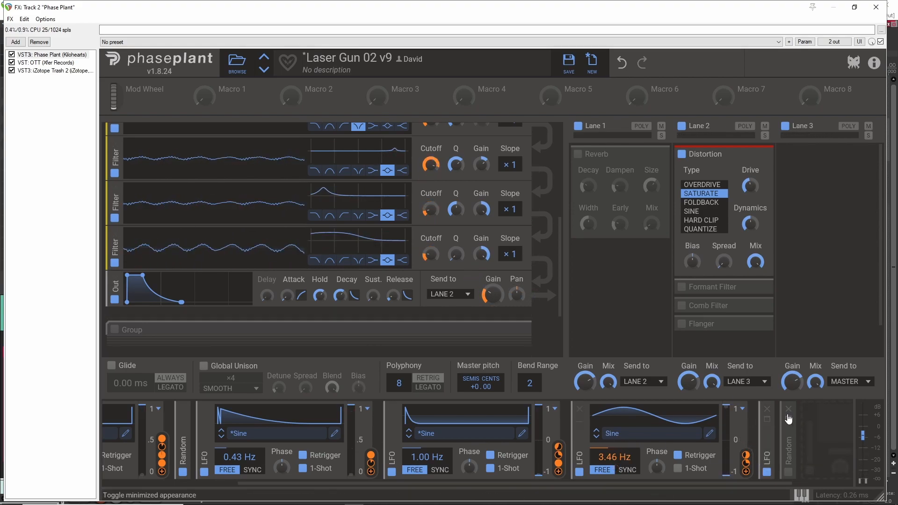
pyautogui.click(767, 423)
pyautogui.moveTo(675, 482); pyautogui.dragTo(764, 488)
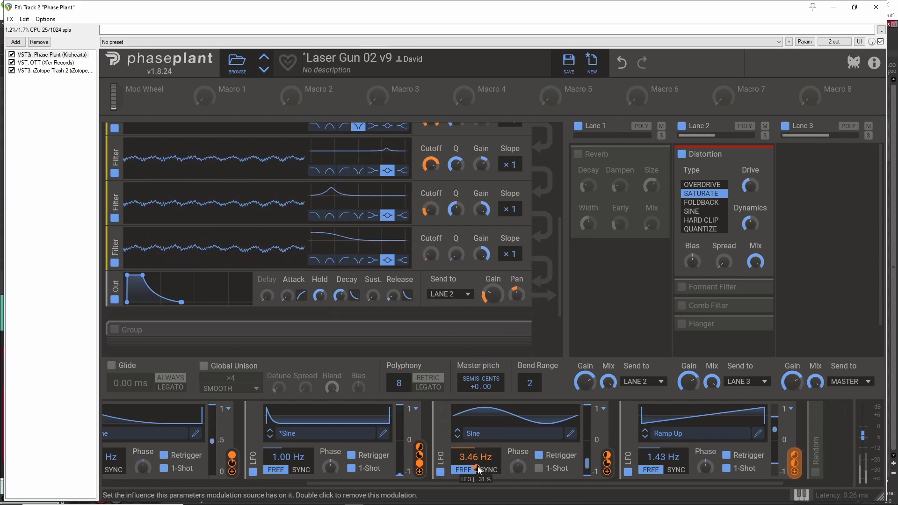
pyautogui.moveTo(775, 428); pyautogui.dragTo(775, 420)
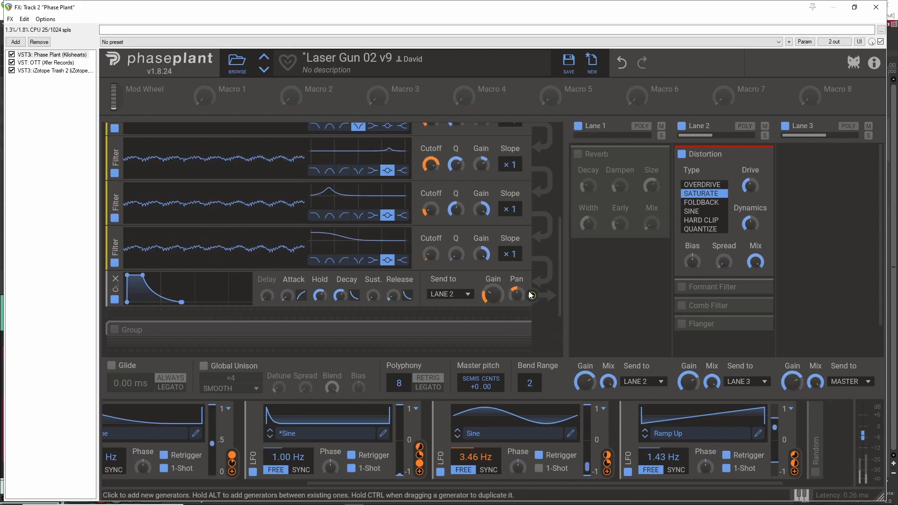
# - Bypass and re-enable the last filter in Shot Group 1 to compare the sound with and without it
pyautogui.click(115, 263)
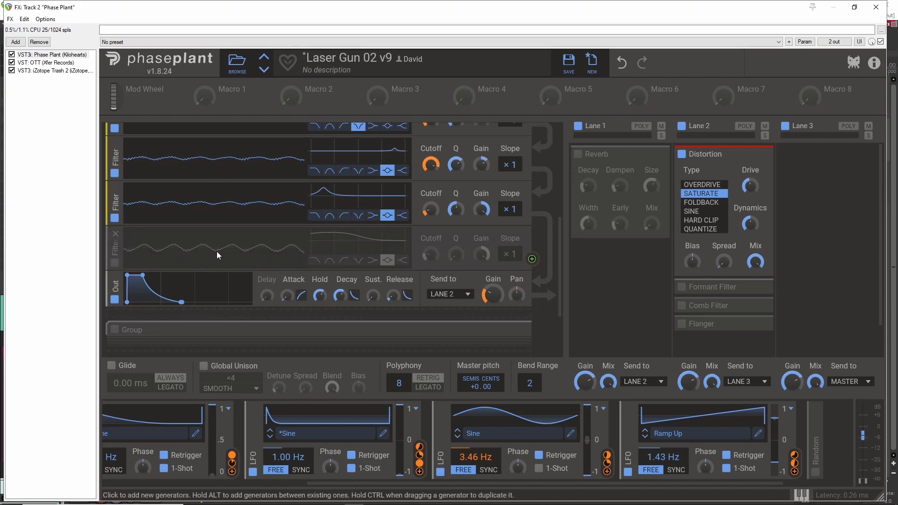
pyautogui.click(115, 264)
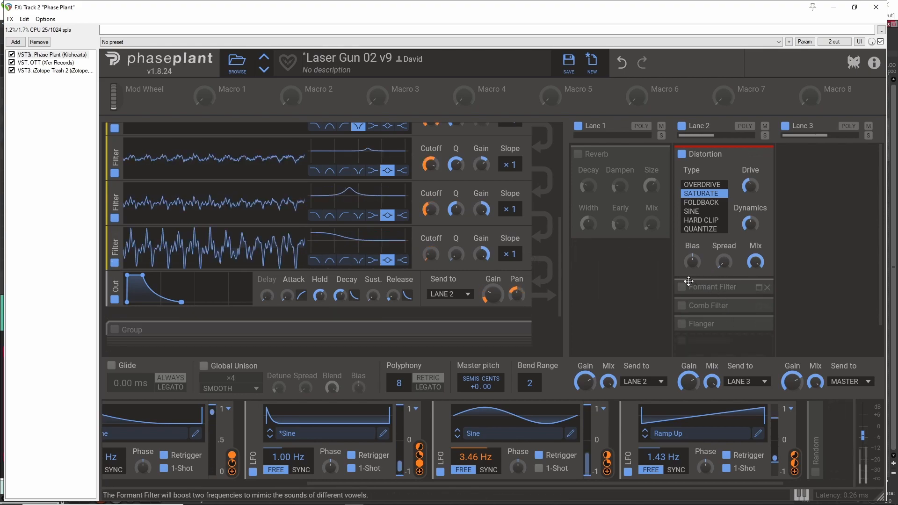
pyautogui.click(758, 289)
pyautogui.click(683, 288)
pyautogui.click(731, 281)
# - Examine Shot Group 1's filter cutoff modulations and the Bandlimit modulation on its Gross wavetable
pyautogui.scroll(5, 139, 274)
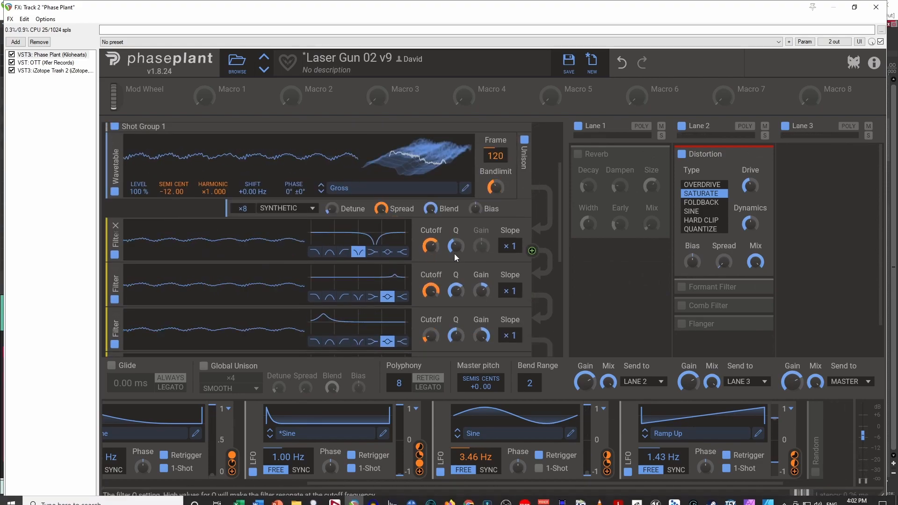
pyautogui.scroll(2, 275, 234)
pyautogui.scroll(-5, 274, 231)
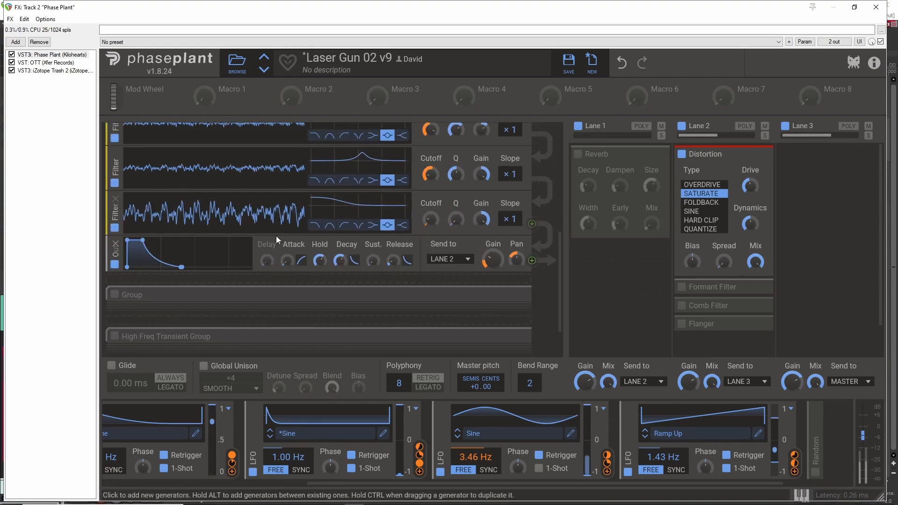
pyautogui.scroll(3, 445, 234)
pyautogui.scroll(-1, 439, 238)
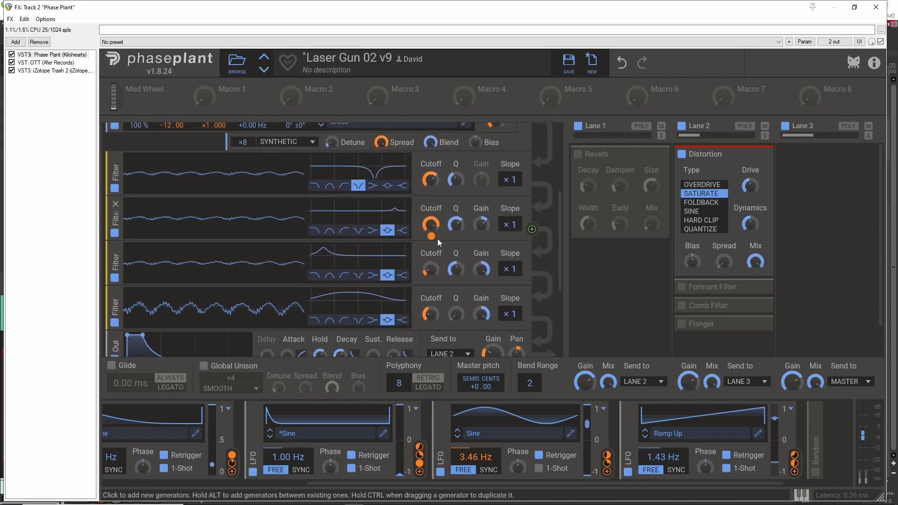
pyautogui.scroll(2, 438, 239)
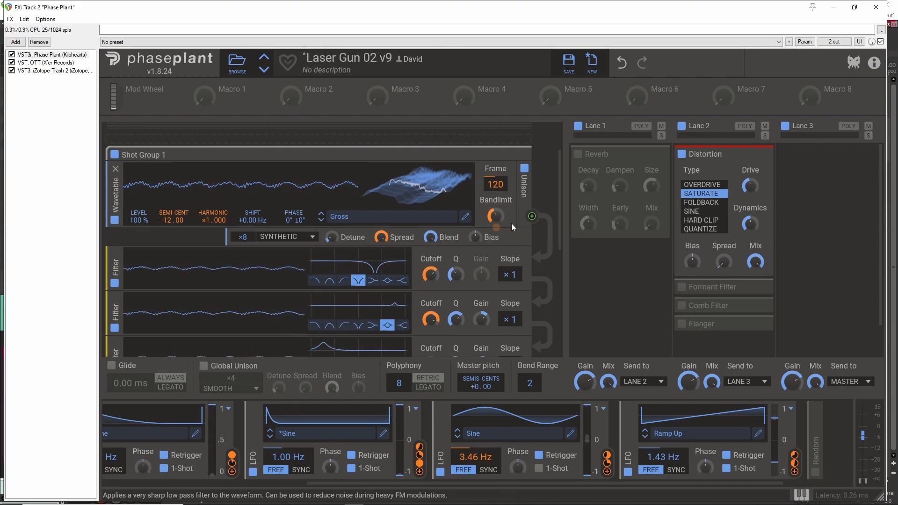
# - Check which LFO modulates the Pan and Gain of Shot Group 1's output
pyautogui.scroll(-3, 479, 205)
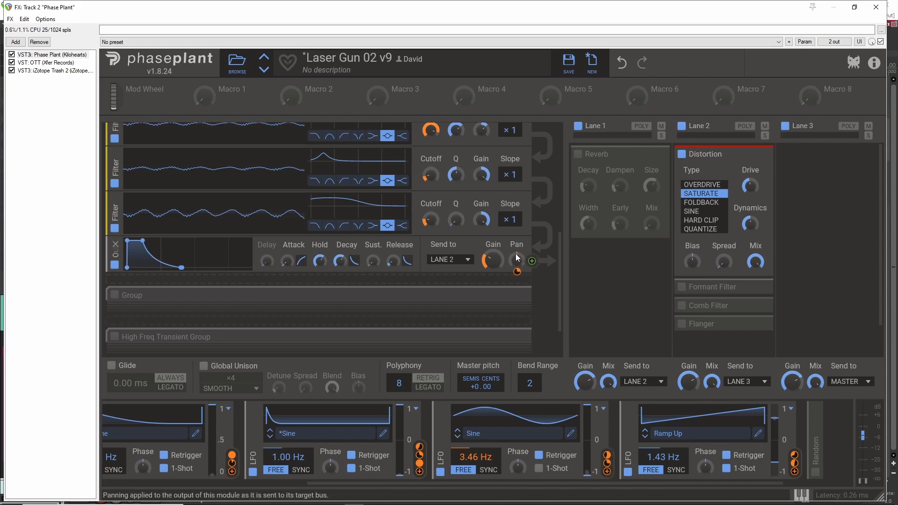
pyautogui.moveTo(517, 273)
pyautogui.moveTo(607, 461)
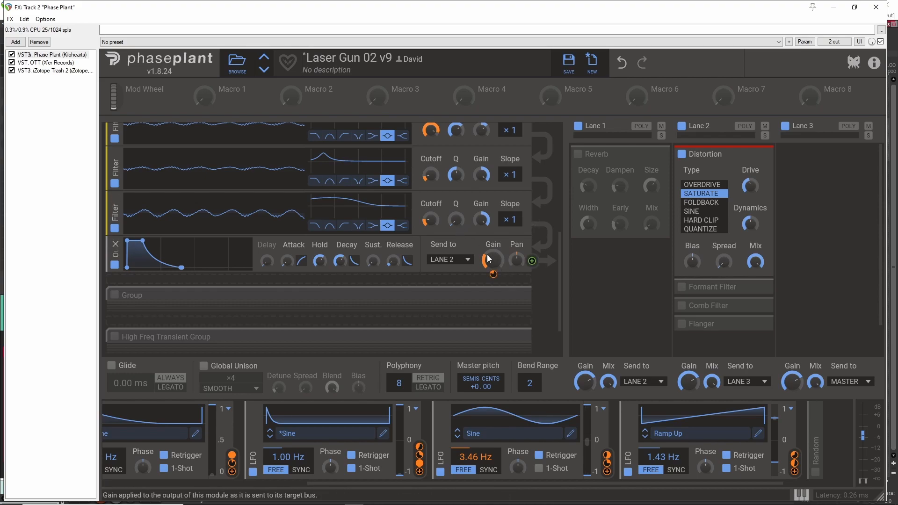
pyautogui.scroll(3, 346, 238)
pyautogui.scroll(-4, 394, 249)
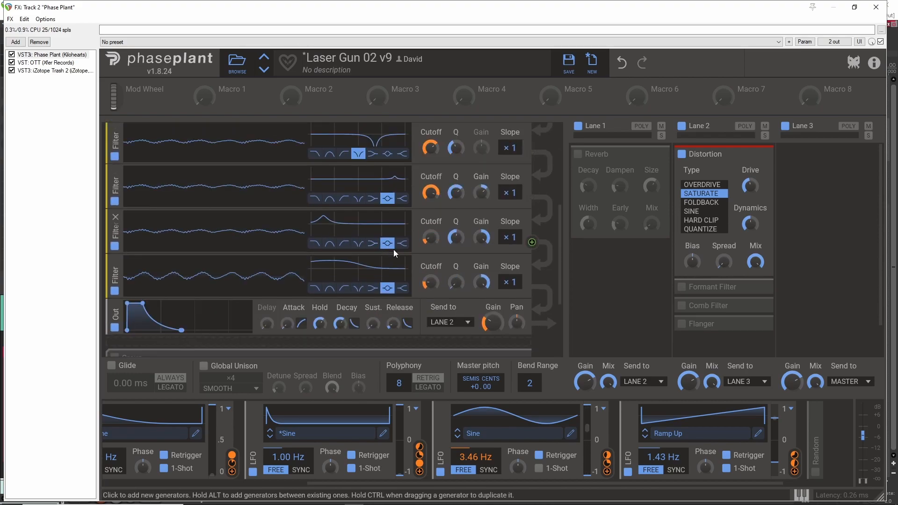
pyautogui.scroll(3, 391, 247)
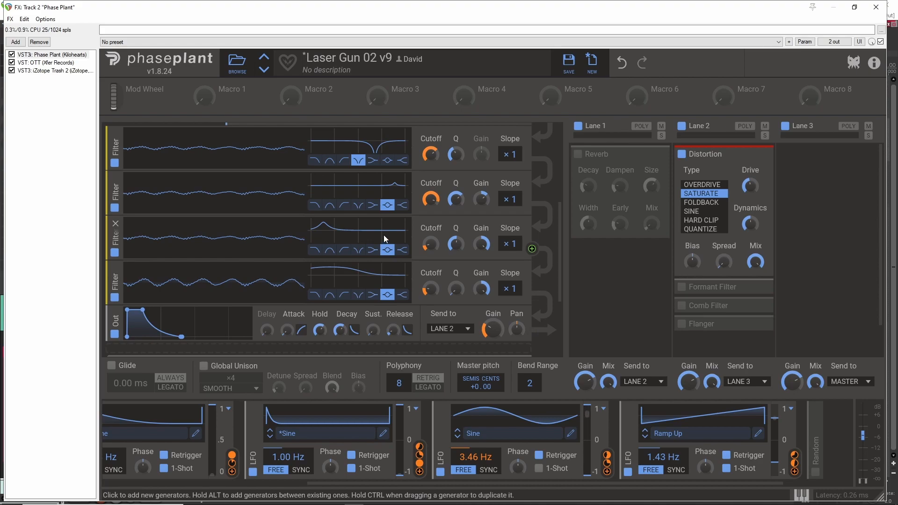
pyautogui.scroll(6, 374, 239)
pyautogui.scroll(-10, 390, 248)
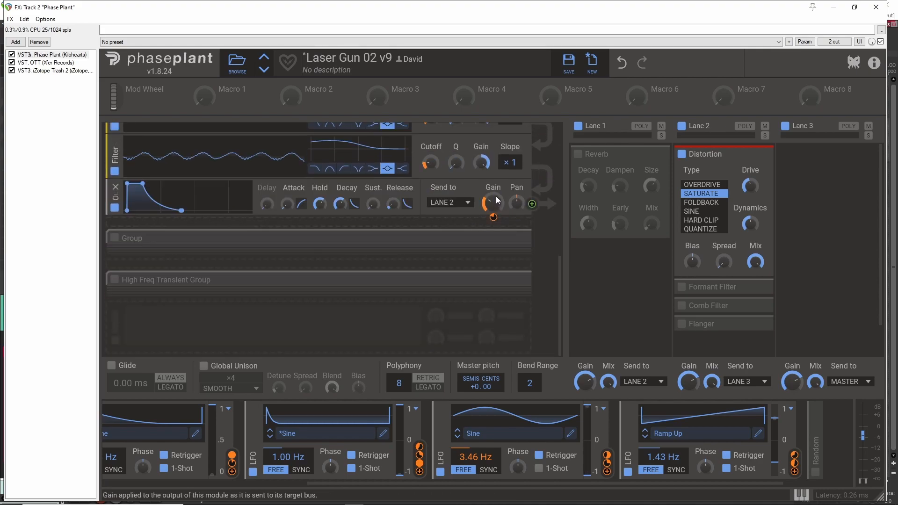
# - Enable Transient Group 1 and Transient Group 2 and audition them together with Shot Group 1
pyautogui.scroll(8, 391, 209)
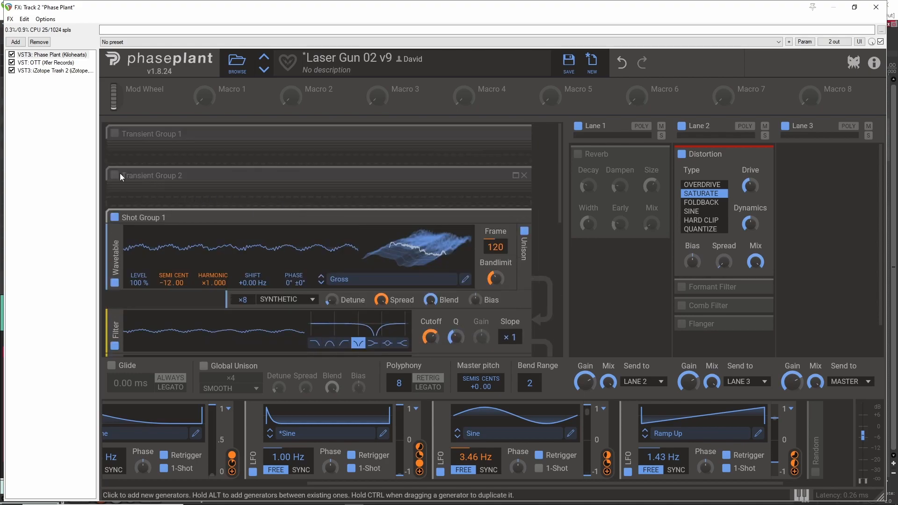
pyautogui.scroll(-2, 315, 178)
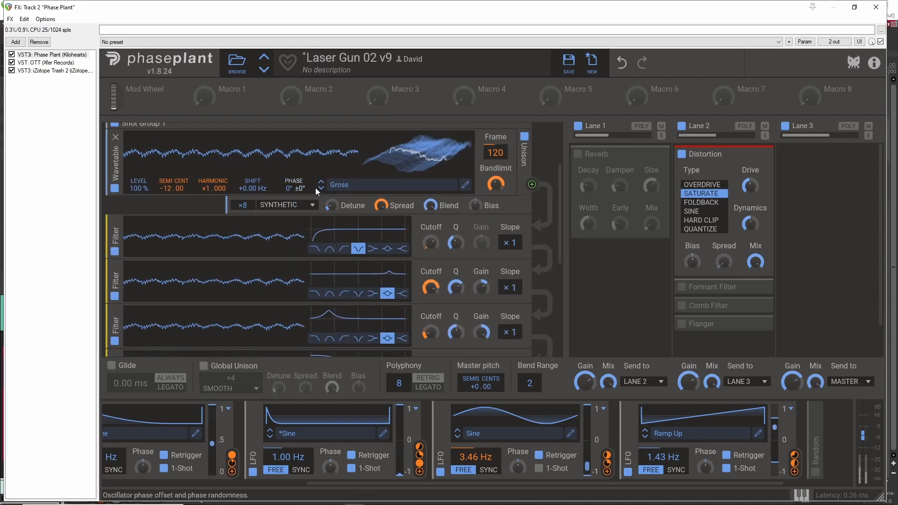
pyautogui.scroll(-3, 313, 186)
pyautogui.scroll(3, 242, 225)
pyautogui.scroll(-3, 284, 228)
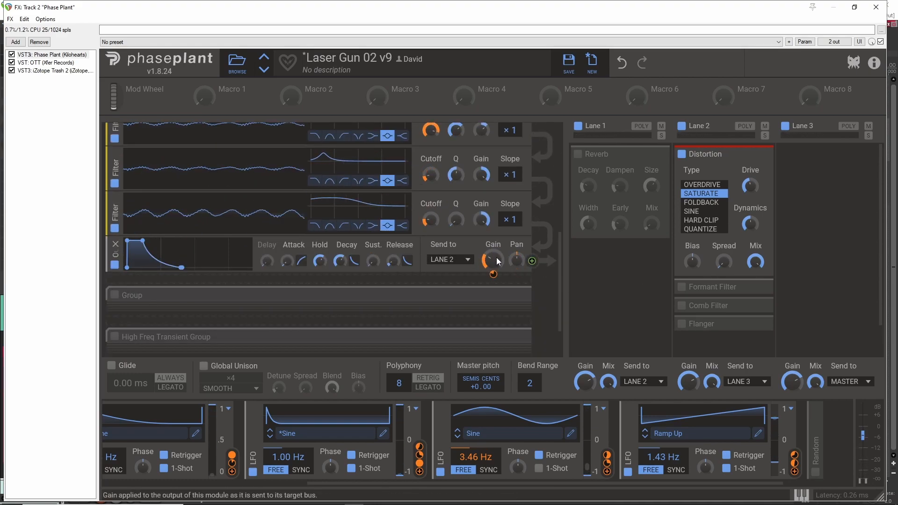
pyautogui.scroll(3, 233, 262)
pyautogui.scroll(2, 234, 262)
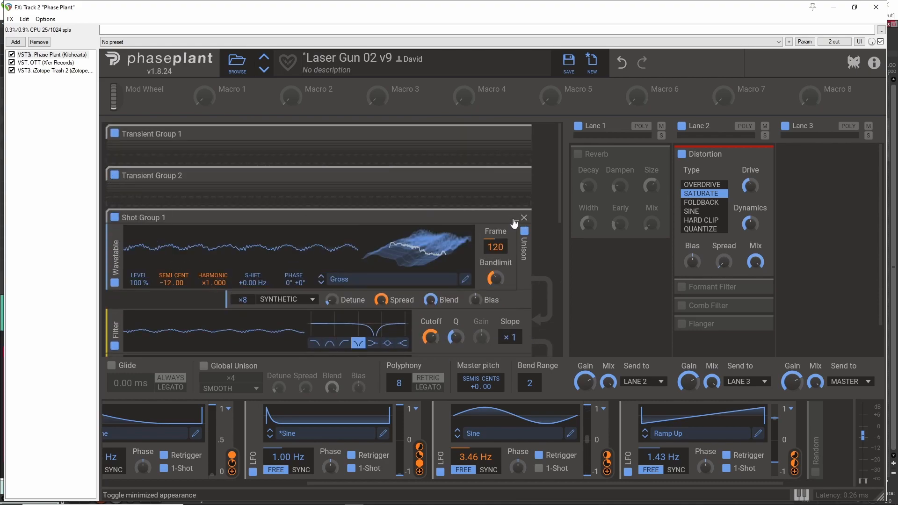
# - Collapse Shot Group 1, and enable and expand the generator group below it
pyautogui.click(314, 212)
pyautogui.click(114, 237)
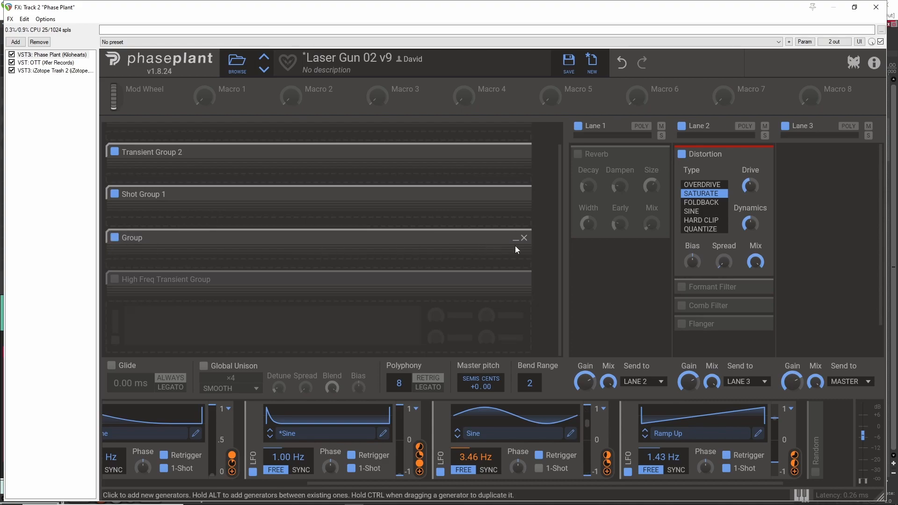
pyautogui.click(515, 238)
# - Disable Shot Group 1, Transient Group 2 and Transient Group 1 to isolate the Default Wavetable group
pyautogui.scroll(-1, 255, 207)
pyautogui.click(115, 162)
pyautogui.scroll(2, 117, 165)
pyautogui.click(115, 175)
pyautogui.click(115, 133)
# - Review the isolated group's Default Wavetable chain, toggling its Overdrive distortion off and on to compare
pyautogui.scroll(-2, 342, 201)
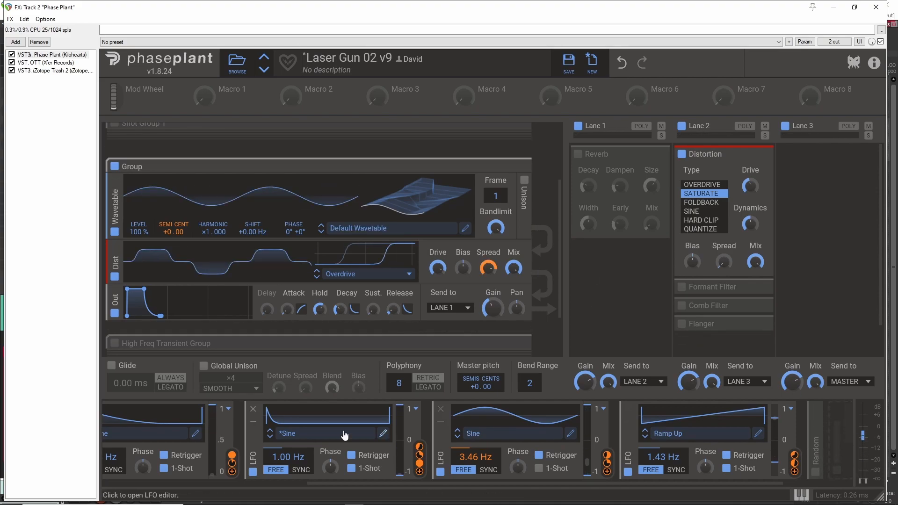
pyautogui.scroll(-2, 379, 285)
pyautogui.scroll(2, 373, 279)
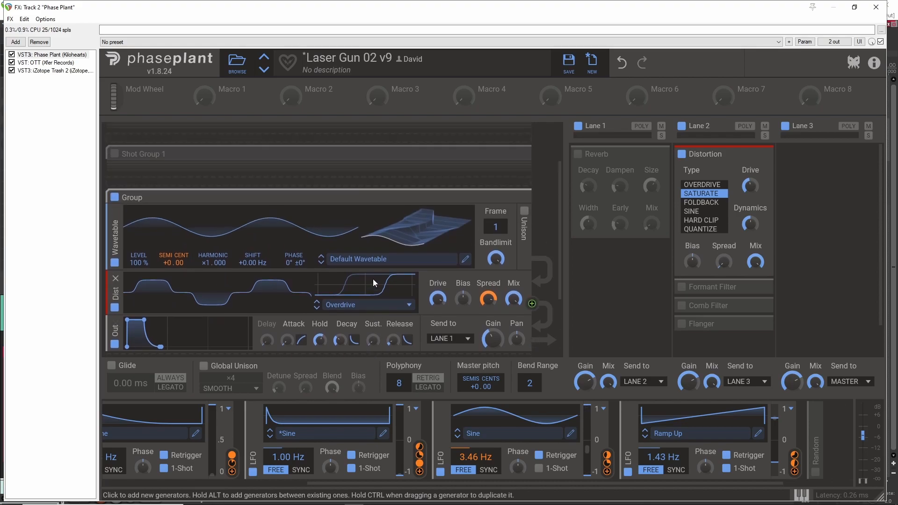
pyautogui.scroll(1, 372, 295)
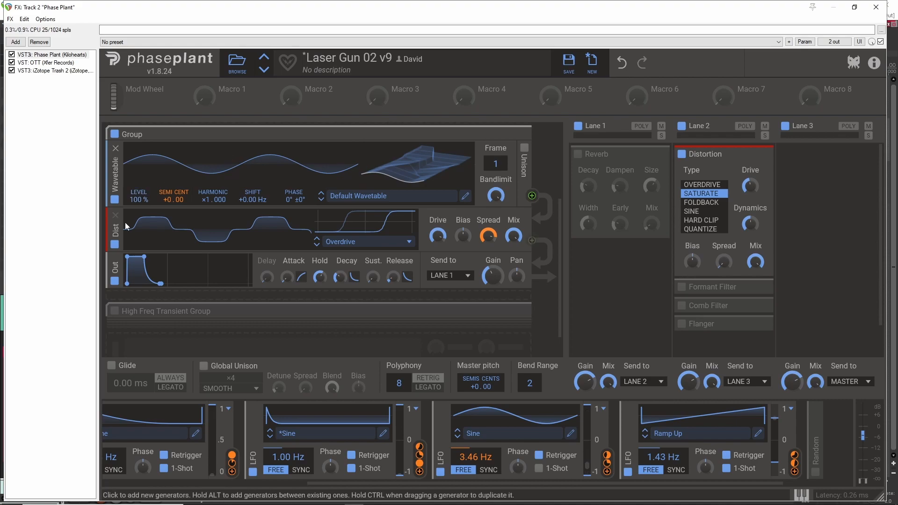
pyautogui.click(114, 244)
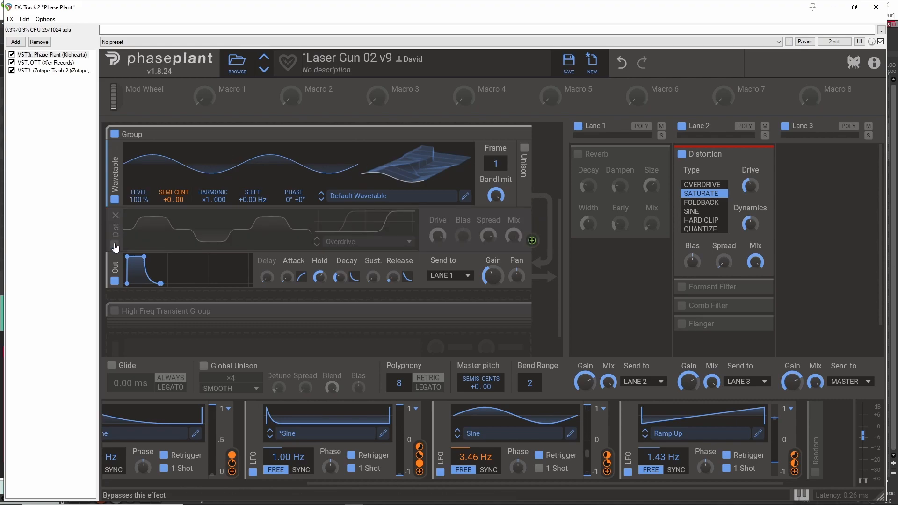
pyautogui.click(114, 244)
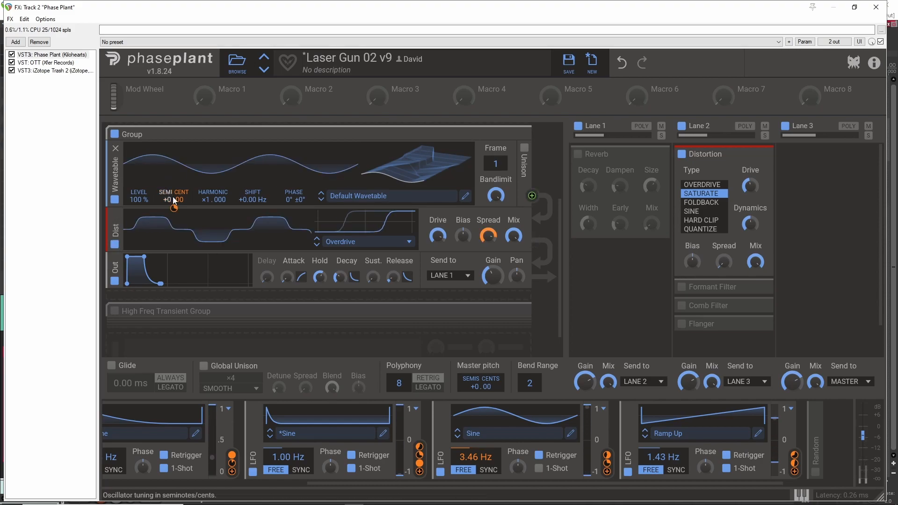
# - Check the LFO modulating the wavetable's pitch, and inspect the 1.00 Hz LFO's curve in the LFO Editor
pyautogui.moveTo(174, 210)
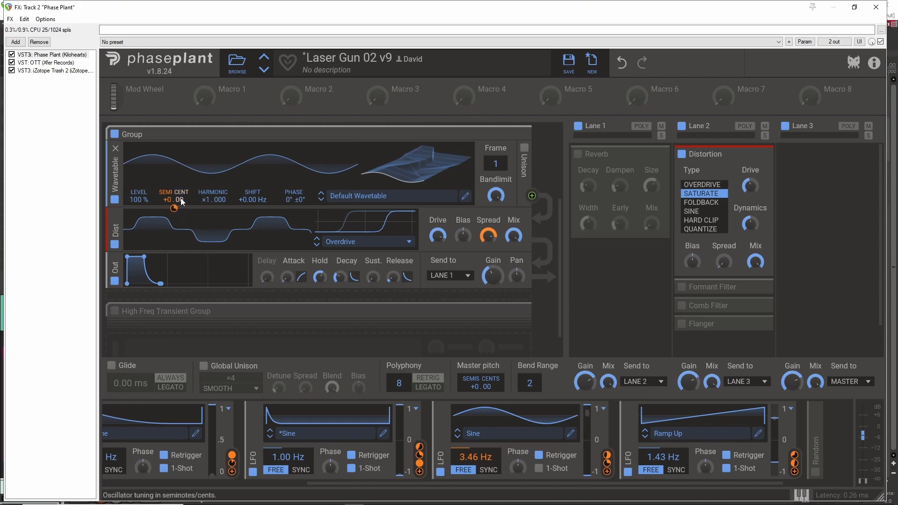
pyautogui.moveTo(420, 455)
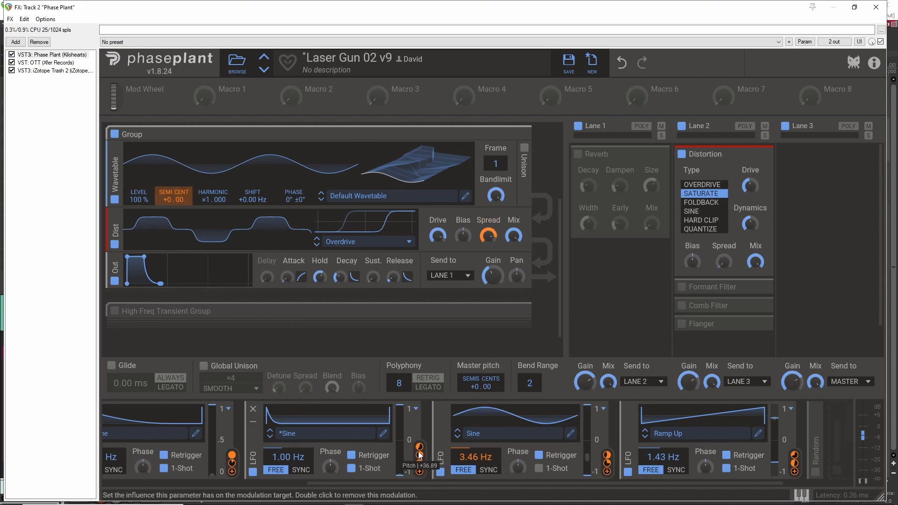
pyautogui.click(383, 433)
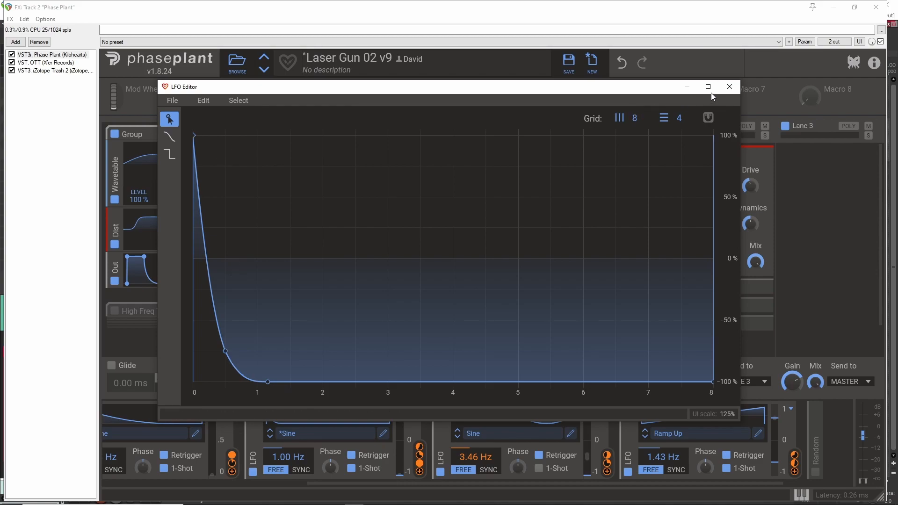
pyautogui.click(728, 86)
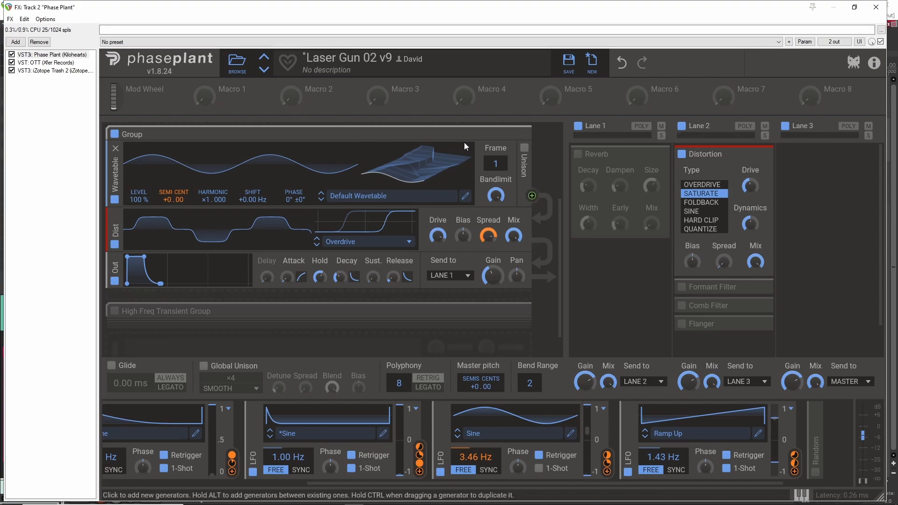
# - Re-enable Shot Group 1, Transient Group 2 and Transient Group 1 to audition them with the Default Wavetable group
pyautogui.scroll(3, 365, 238)
pyautogui.scroll(-3, 363, 224)
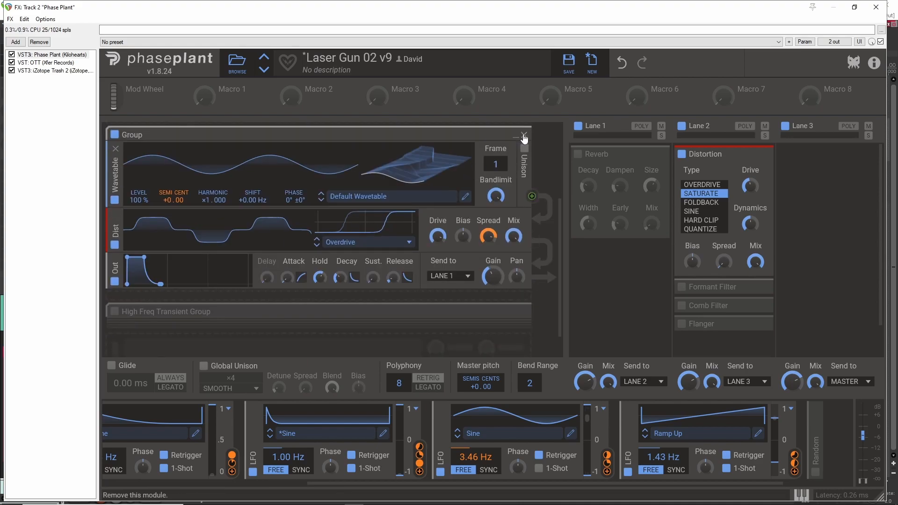
pyautogui.scroll(3, 160, 210)
pyautogui.click(114, 218)
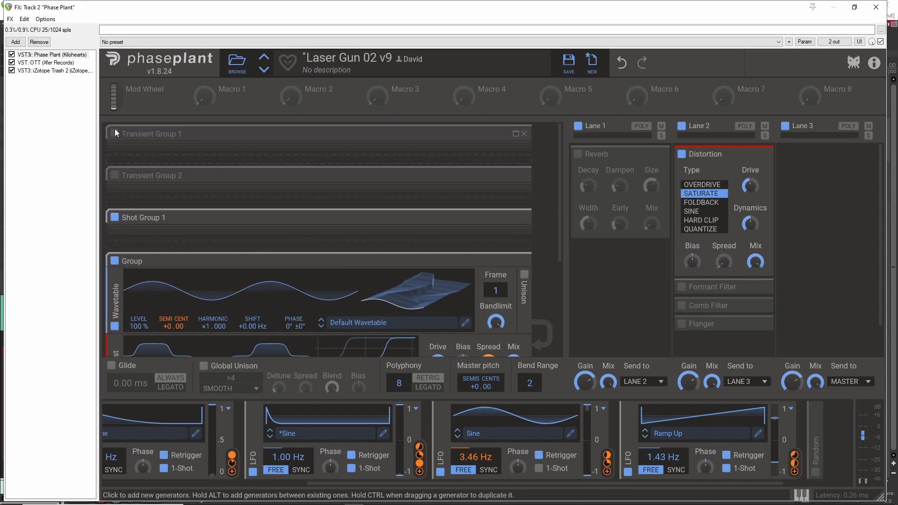
pyautogui.click(114, 176)
pyautogui.click(115, 134)
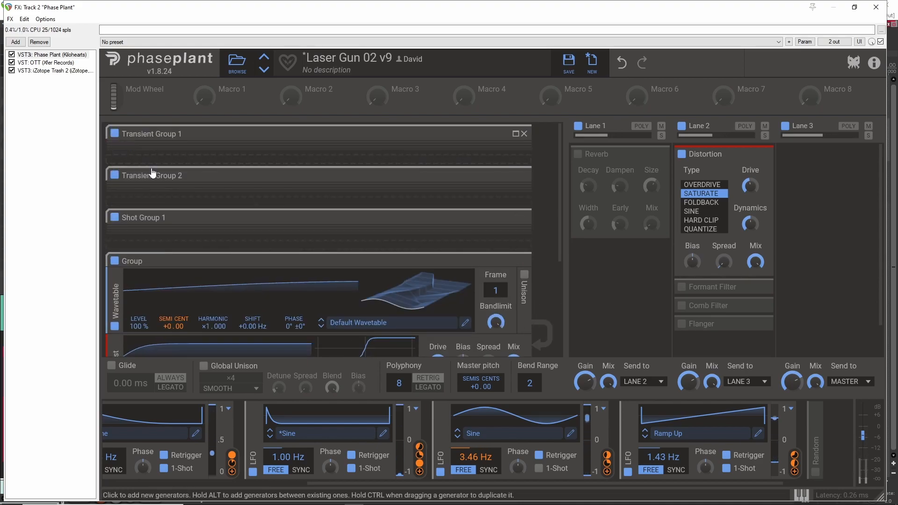
pyautogui.scroll(-4, 519, 283)
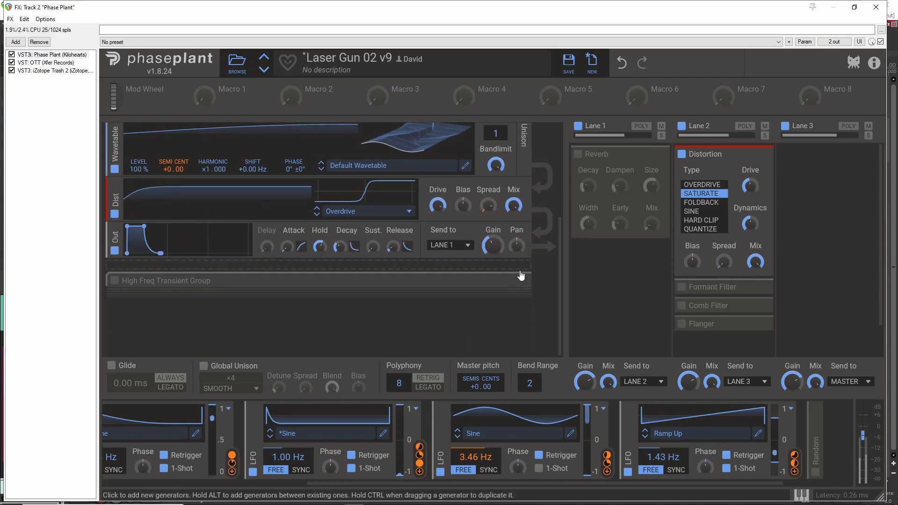
pyautogui.scroll(3, 519, 275)
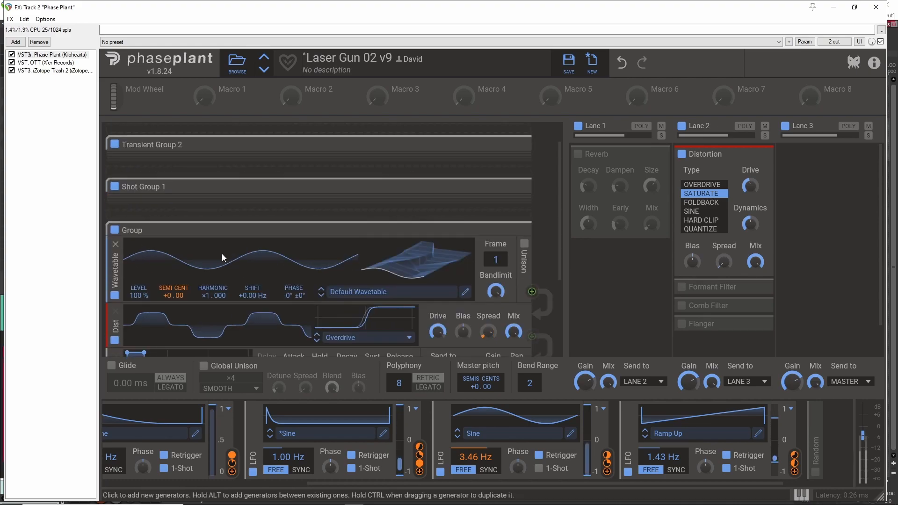
# - Disable the Default Wavetable group, Transient Group 2 and Shot Group 1
pyautogui.click(114, 230)
pyautogui.click(114, 145)
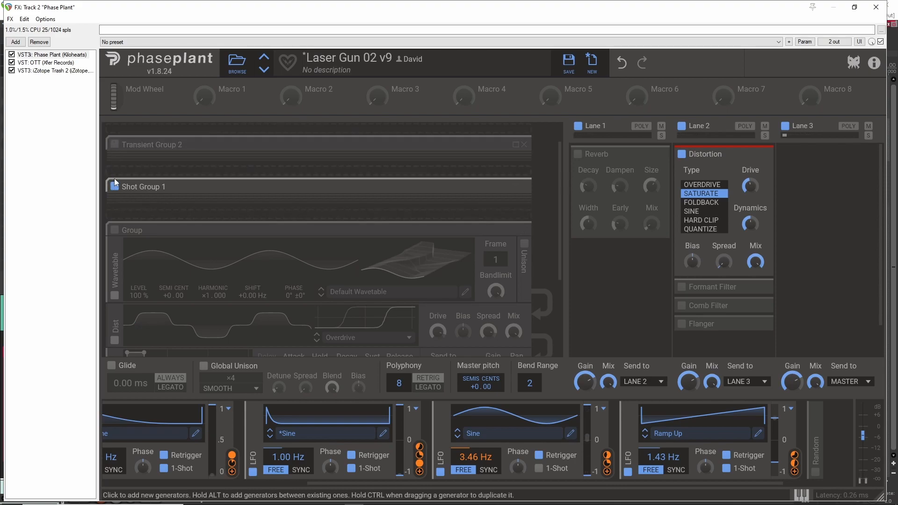
pyautogui.click(115, 186)
pyautogui.scroll(1, 112, 184)
# - Expand and enable the High Freq Transient Group, and bypass its filter and Overdrive distortion to audition the raw sample
pyautogui.scroll(-3, 149, 177)
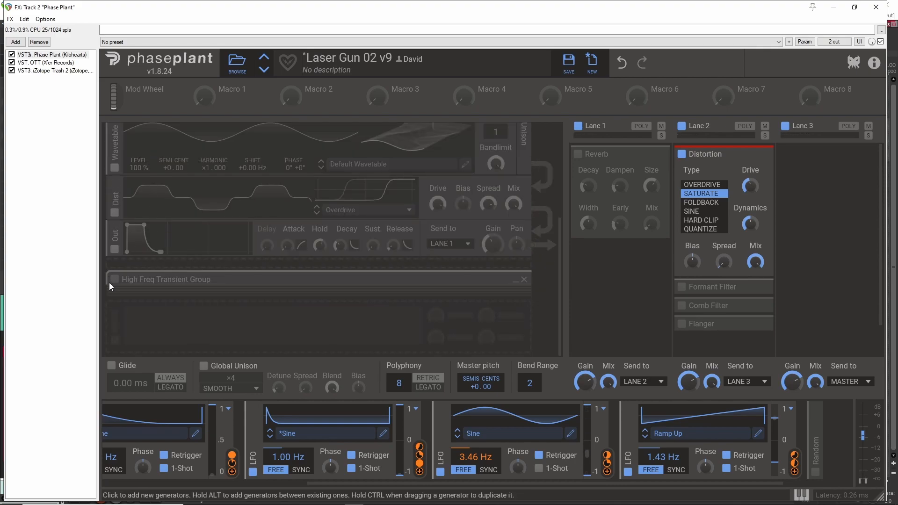
pyautogui.click(516, 284)
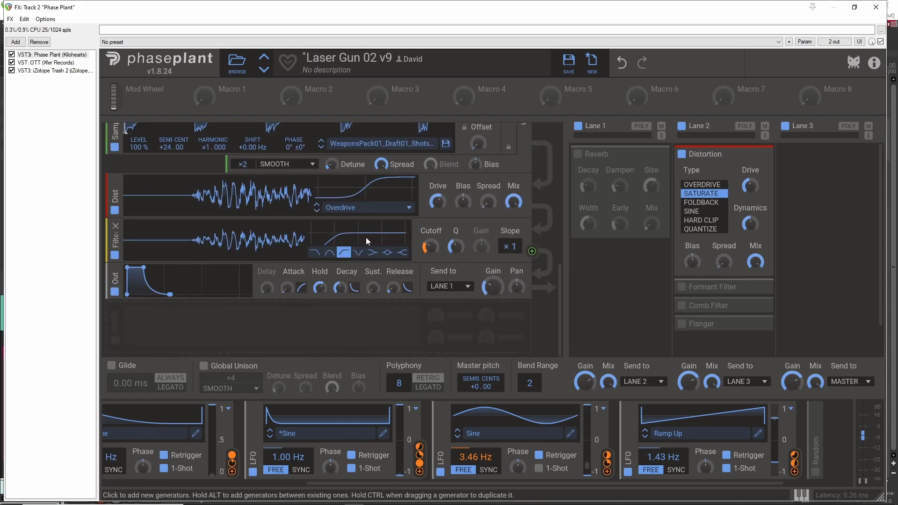
pyautogui.scroll(-2, 229, 273)
pyautogui.click(114, 286)
pyautogui.click(114, 241)
pyautogui.scroll(3, 130, 256)
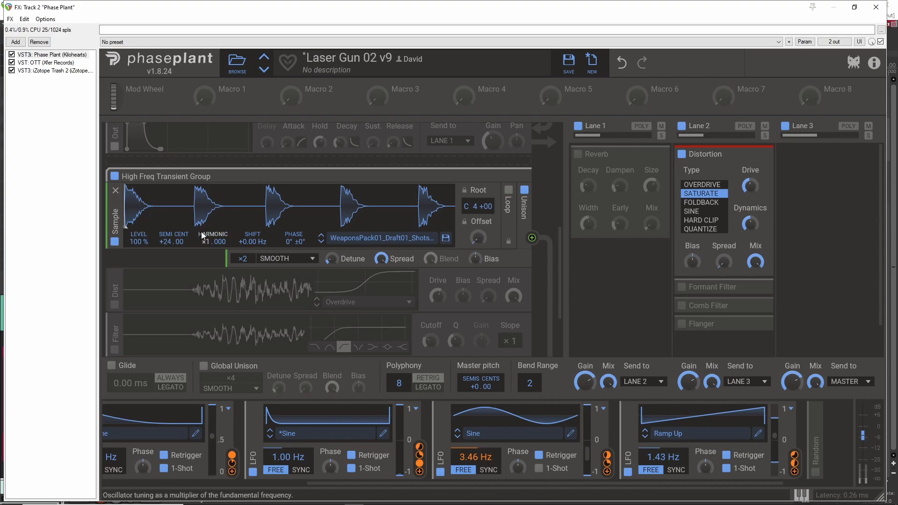
pyautogui.scroll(-3, 182, 222)
pyautogui.scroll(3, 182, 268)
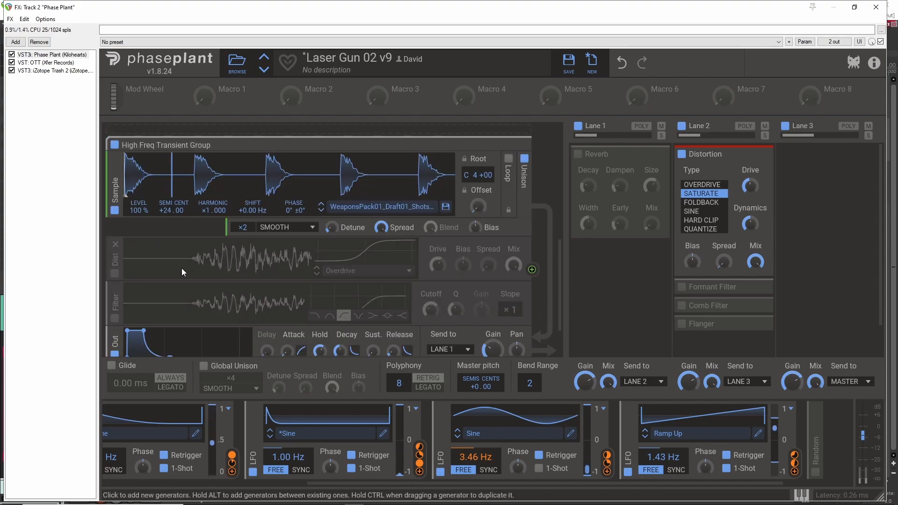
# - Re-enable the Overdrive distortion in the High Freq Transient Group to audition the distorted sample
pyautogui.scroll(-3, 182, 268)
pyautogui.click(113, 210)
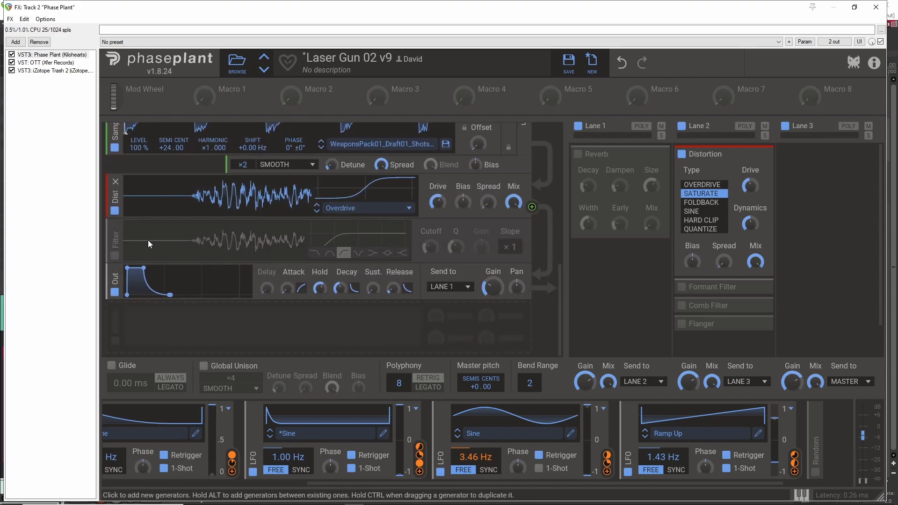
pyautogui.scroll(2, 188, 273)
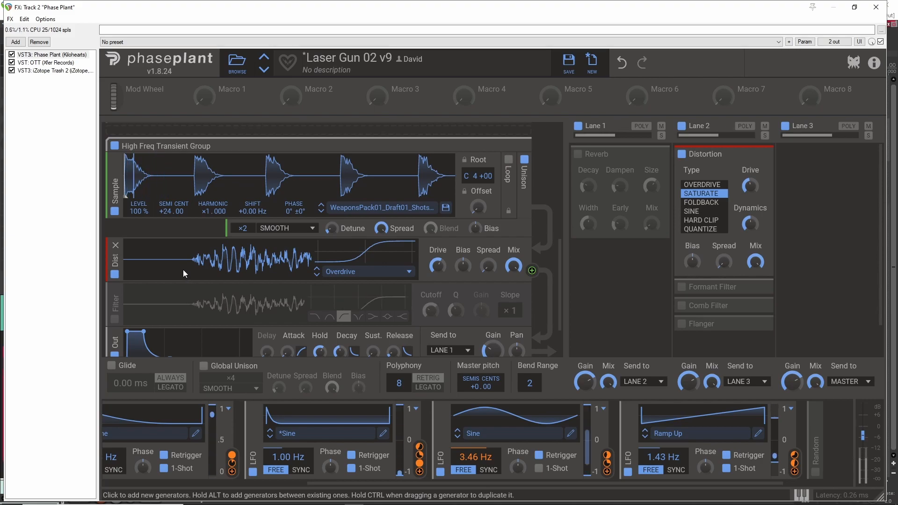
# - Compare the High Freq Transient Group with its unison and Overdrive distortion bypassed, leaving both enabled
pyautogui.click(525, 160)
pyautogui.click(114, 256)
pyautogui.click(525, 160)
pyautogui.click(525, 160)
pyautogui.click(527, 161)
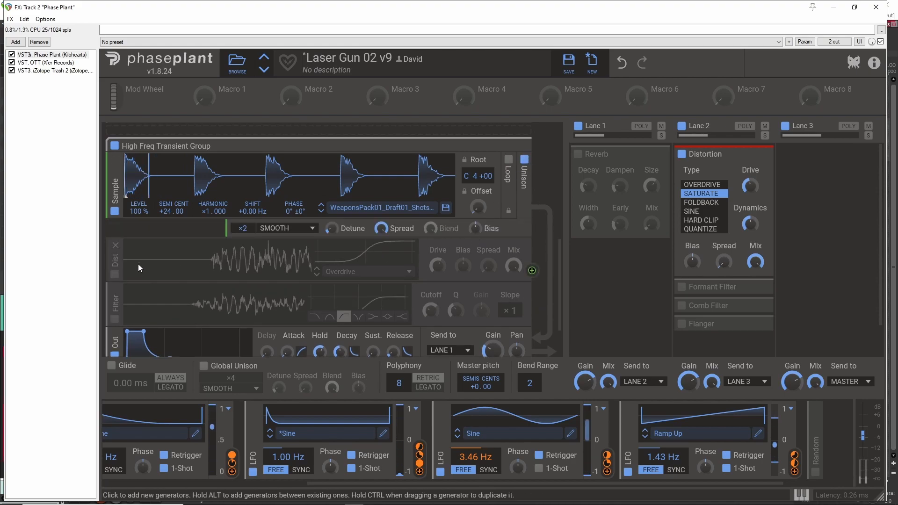
pyautogui.click(115, 275)
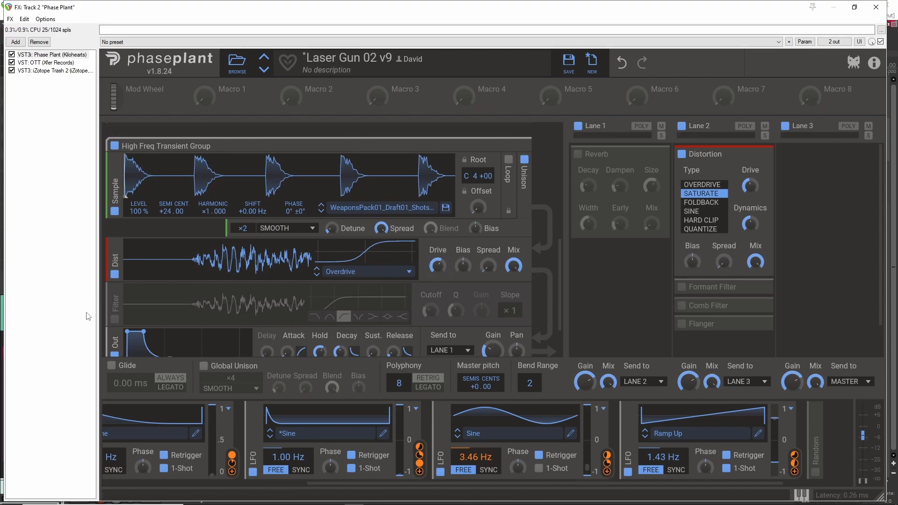
# - Enable the High Freq Transient Group's high-pass filter, comparing the sound with and without it
pyautogui.click(114, 320)
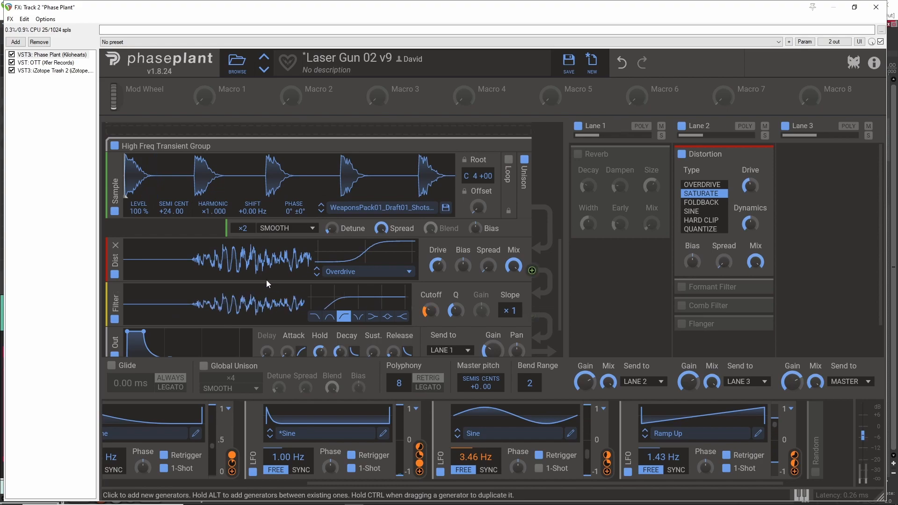
pyautogui.scroll(-3, 251, 291)
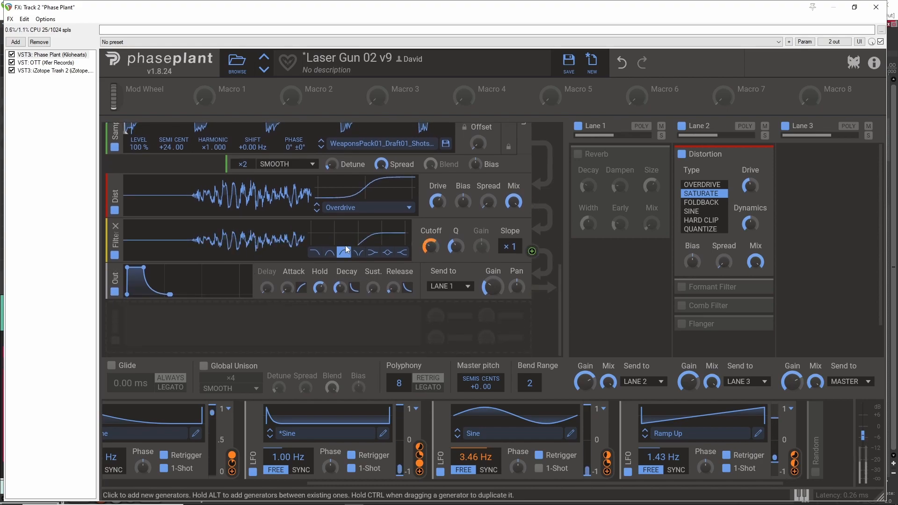
pyautogui.click(115, 254)
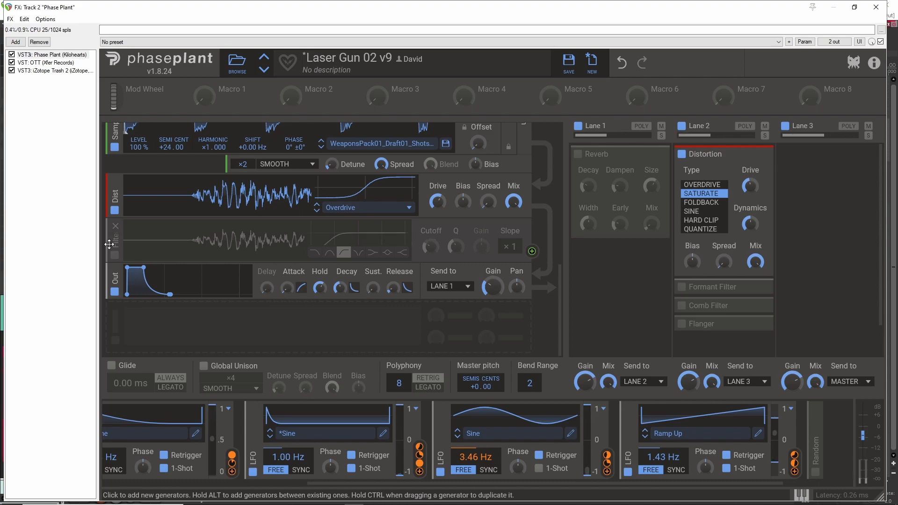
pyautogui.scroll(6, 133, 244)
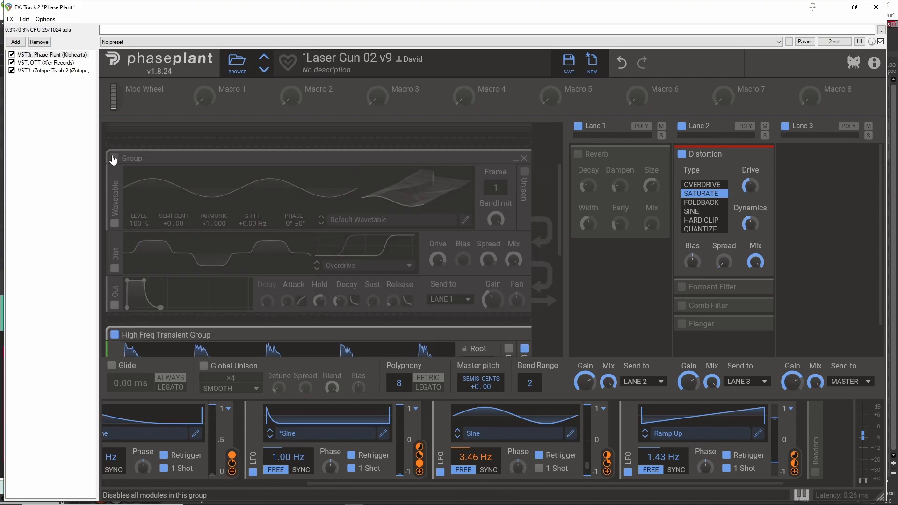
pyautogui.scroll(-5, 236, 223)
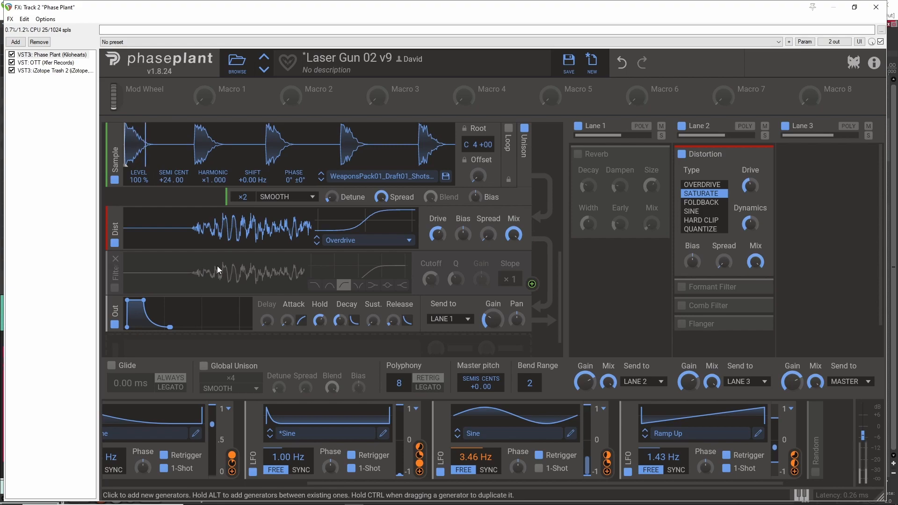
pyautogui.click(115, 289)
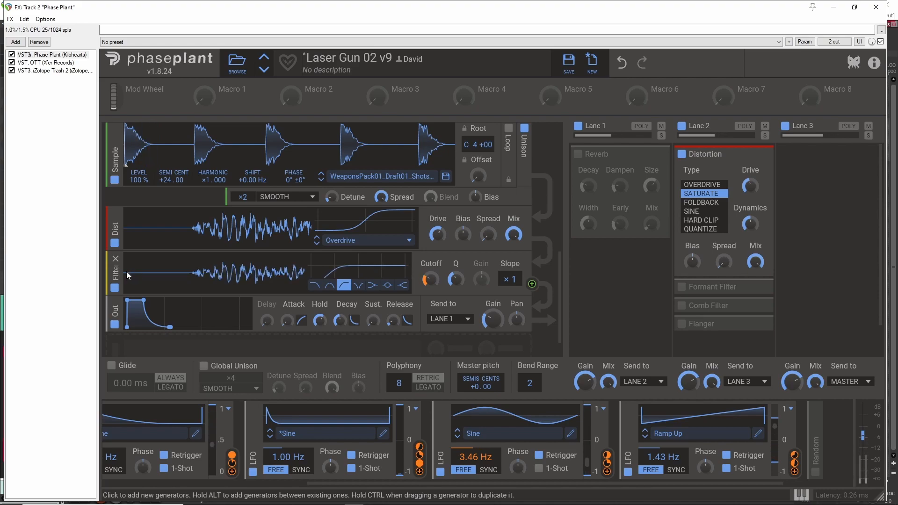
# - Audition the High Freq Transient Group together with the Default Wavetable group
pyautogui.scroll(5, 127, 271)
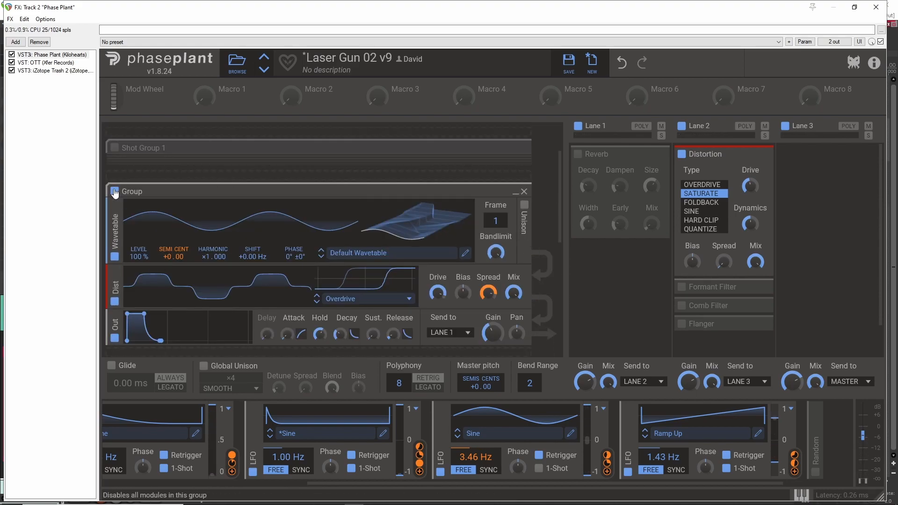
pyautogui.scroll(-5, 186, 239)
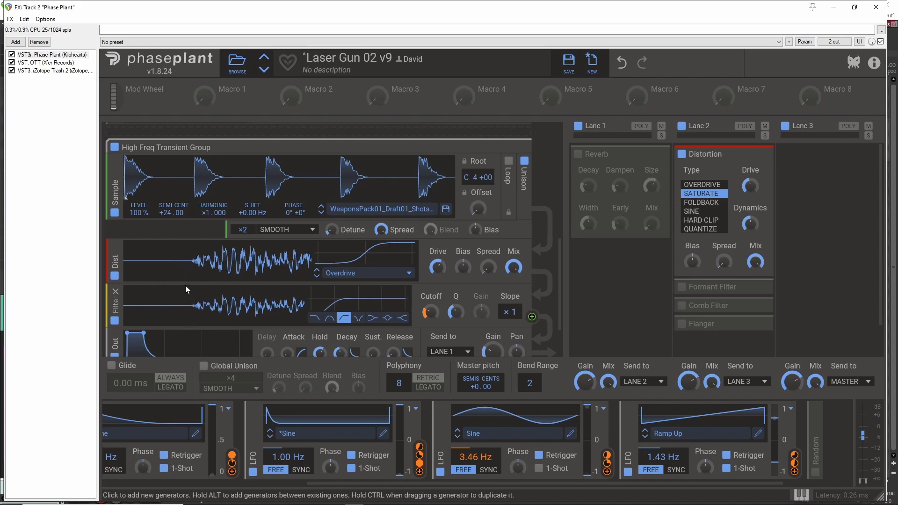
pyautogui.scroll(-3, 208, 271)
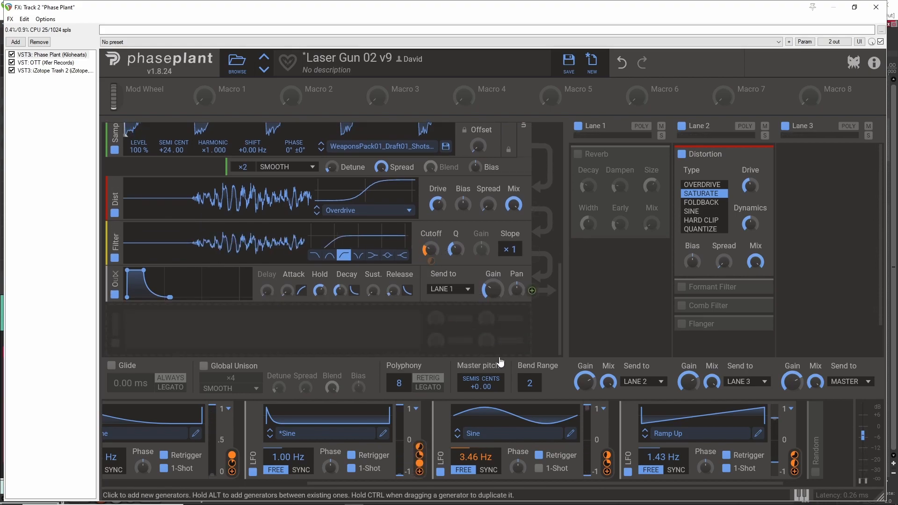
# - Inspect the 1.00 Hz LFO's curve in the LFO Editor, and compare the filter cutoff with this LFO off and on
pyautogui.click(383, 433)
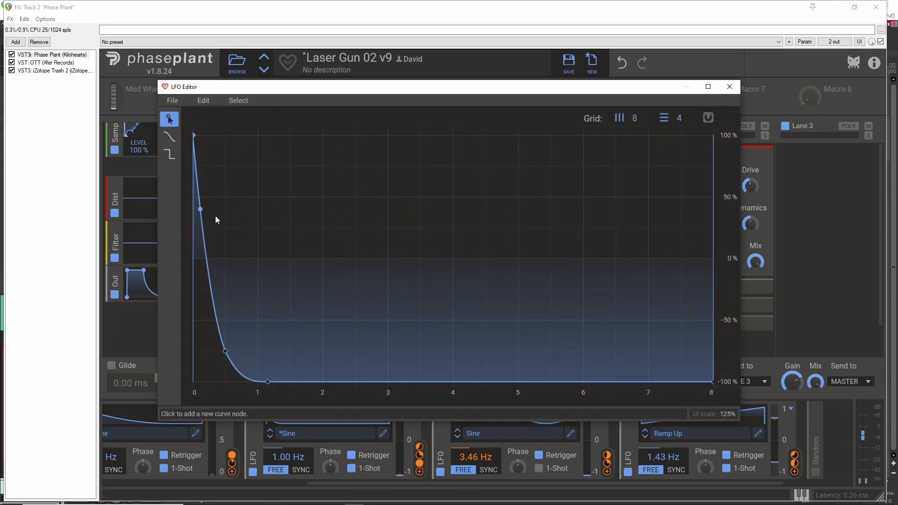
pyautogui.click(729, 86)
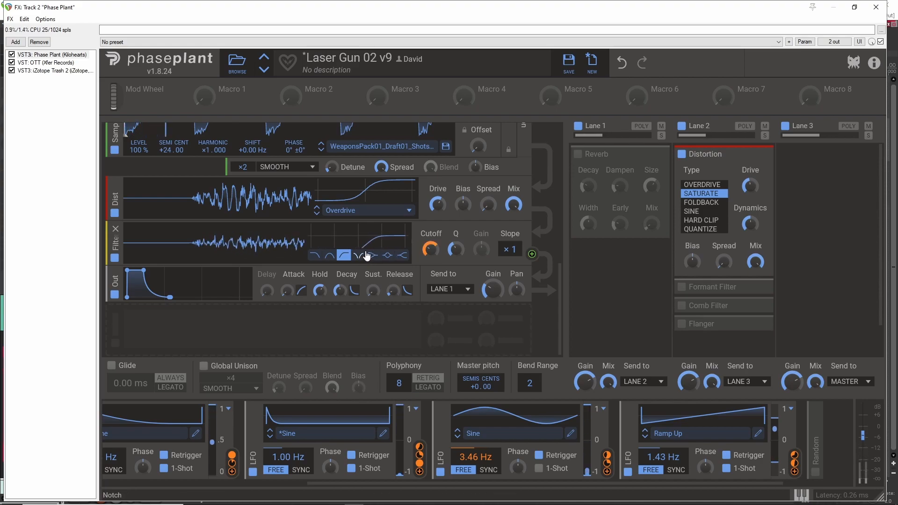
pyautogui.click(253, 471)
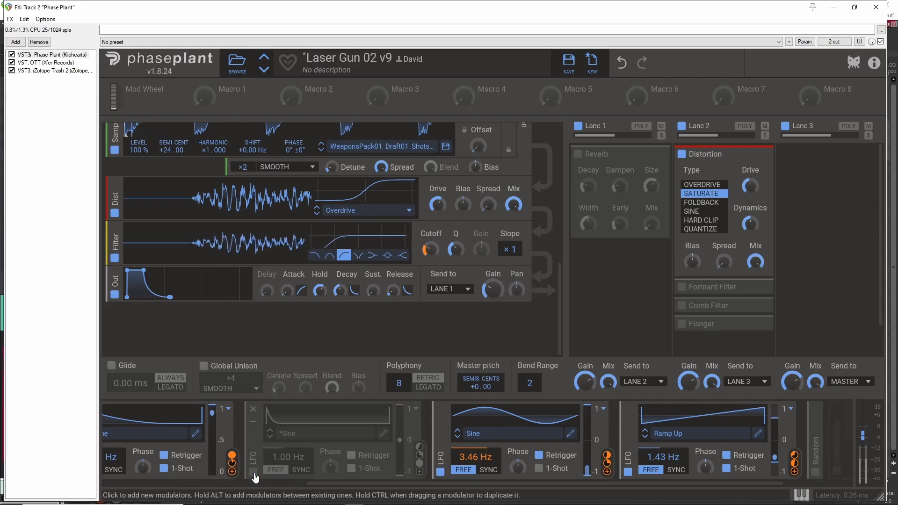
pyautogui.click(253, 473)
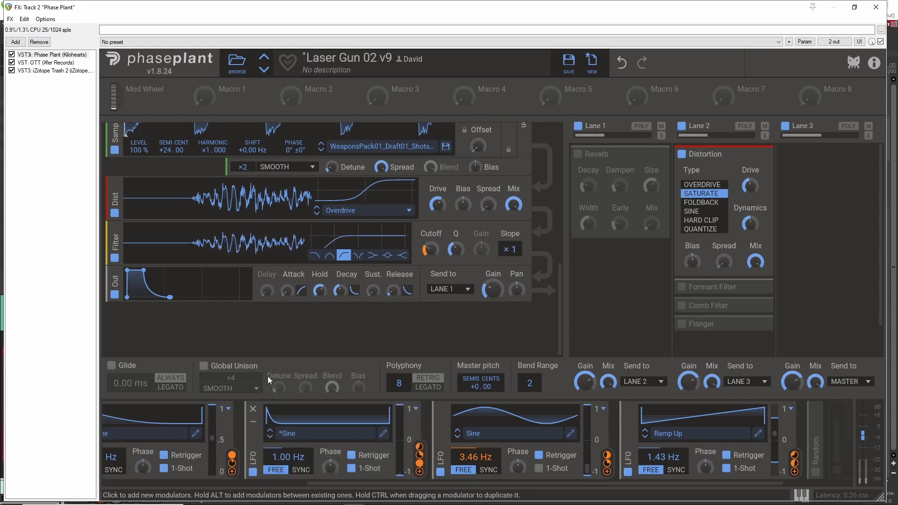
pyautogui.click(268, 356)
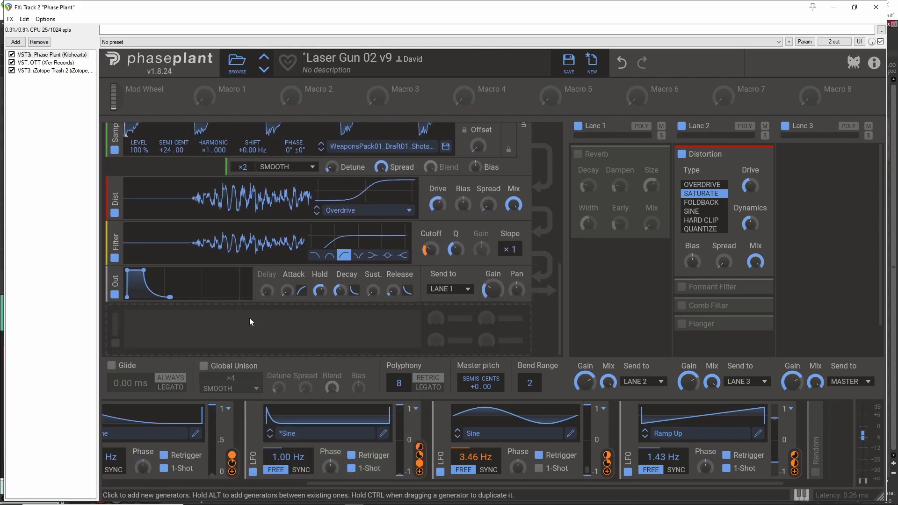
# - Collapse the High Freq Transient Group, and enable the Default Wavetable group, Shot Group 1, Transient Group 1 and Transient Group 2
pyautogui.scroll(-4, 155, 225)
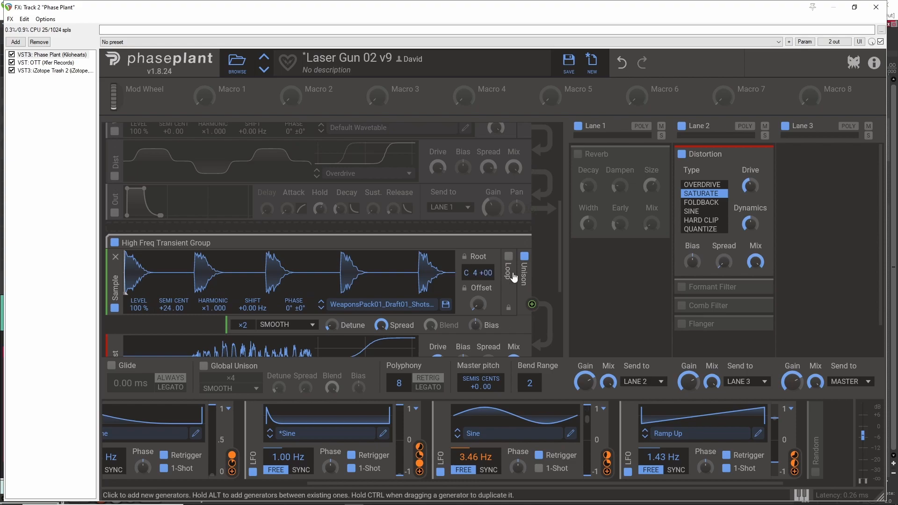
pyautogui.click(515, 244)
pyautogui.scroll(4, 266, 275)
pyautogui.click(115, 226)
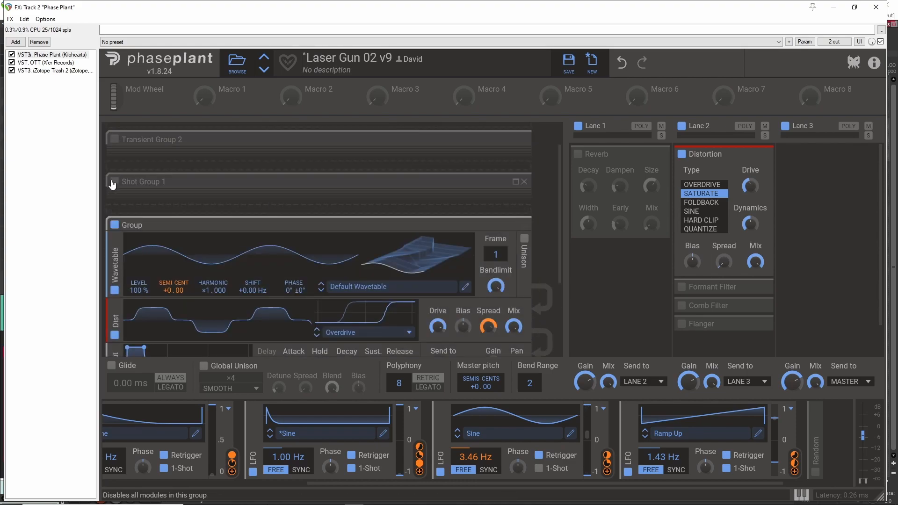
pyautogui.click(114, 182)
pyautogui.scroll(1, 107, 145)
pyautogui.click(114, 133)
pyautogui.click(114, 175)
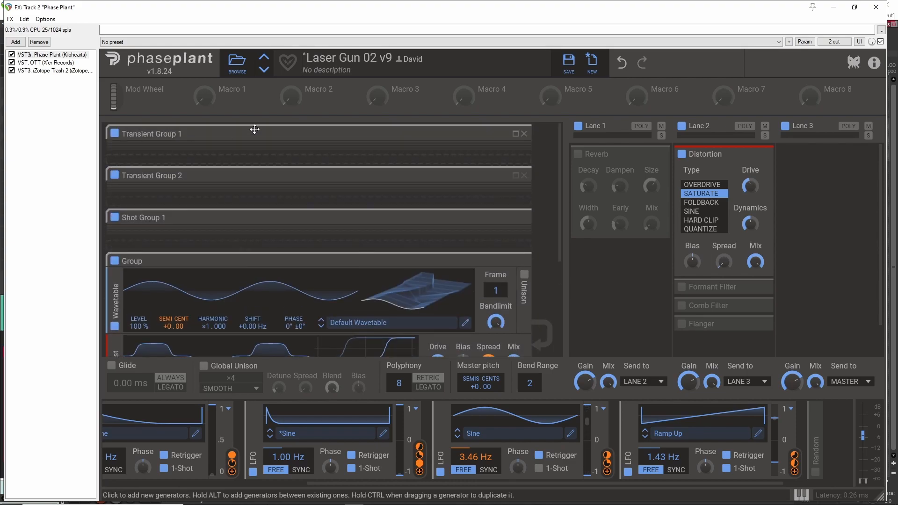
# - Collapse the Default Wavetable group and audition all generator groups together
pyautogui.click(516, 261)
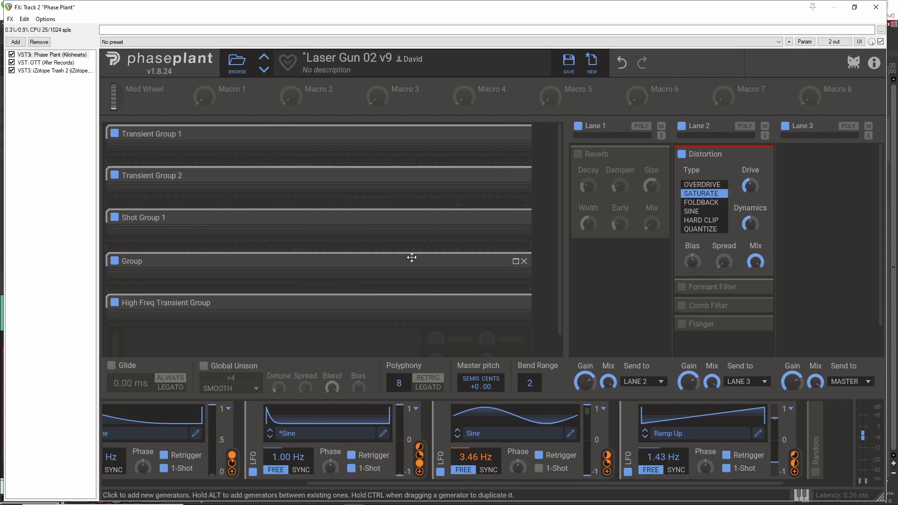
pyautogui.scroll(-1, 407, 258)
pyautogui.moveTo(394, 255)
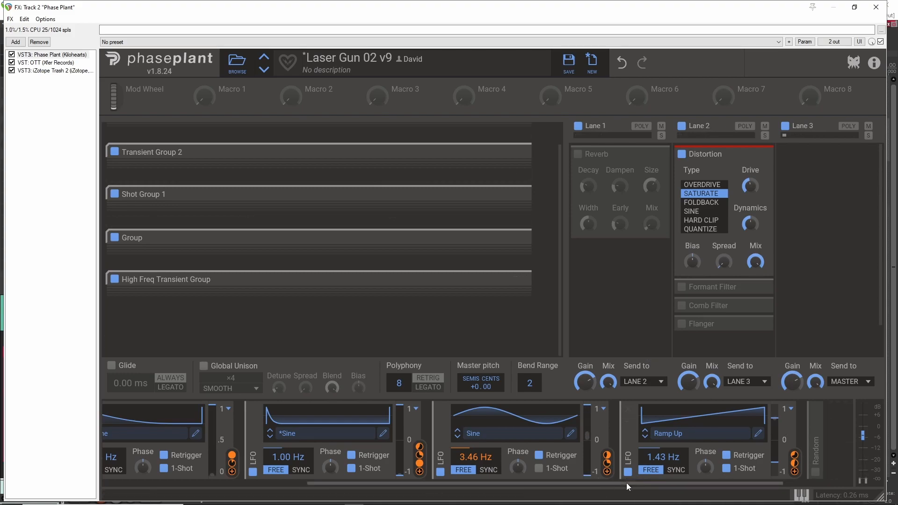
# - Expand Shot Group 1 and enable the 1.00 Hz Random modulator
pyautogui.moveTo(627, 483); pyautogui.dragTo(695, 482)
pyautogui.click(711, 426)
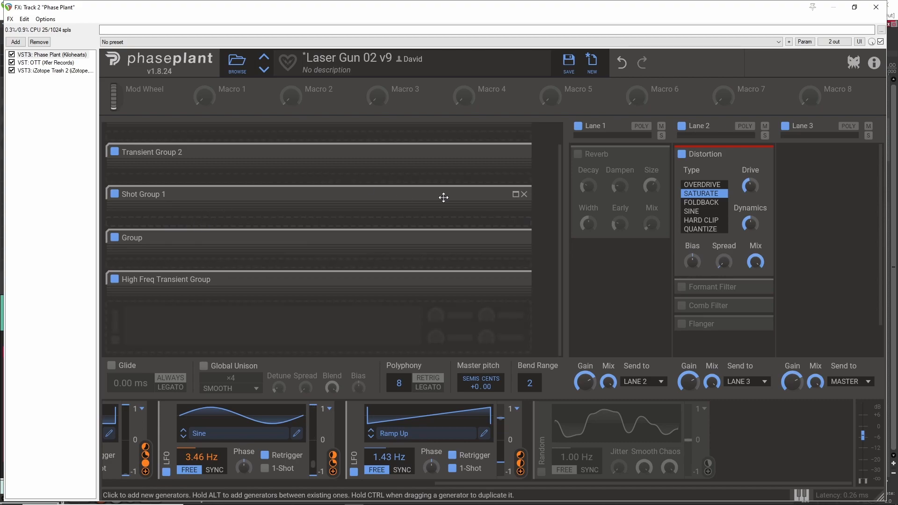
pyautogui.click(515, 194)
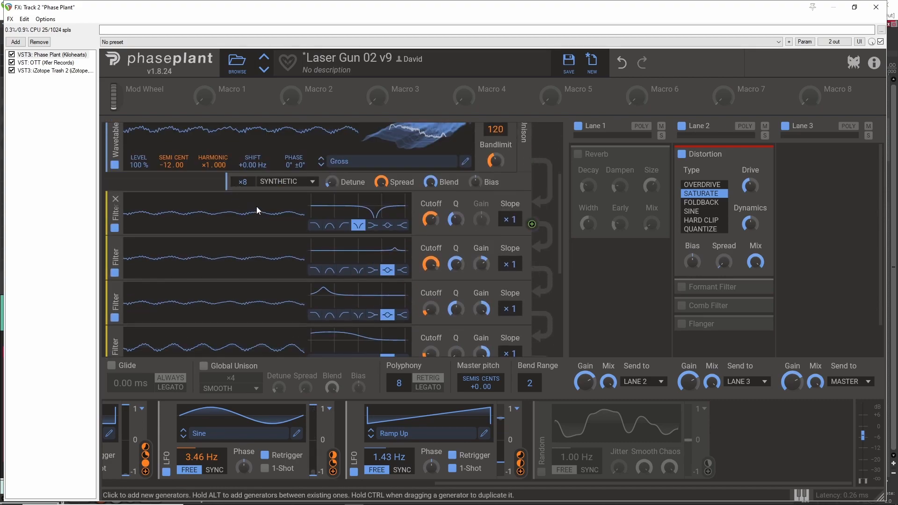
pyautogui.scroll(2, 254, 210)
pyautogui.click(542, 471)
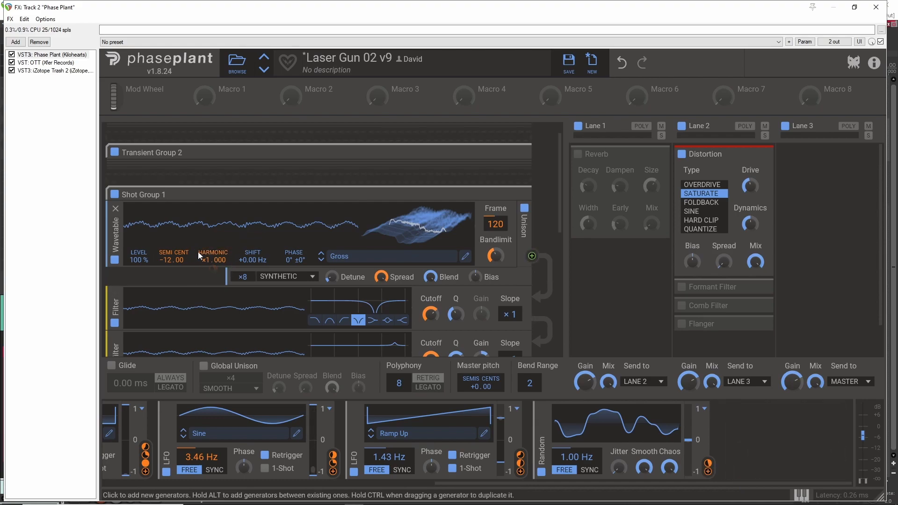
# - Examine Shot Group 1's modulated parameters, and compare the shots with the Random modulator off and on
pyautogui.scroll(-5, 186, 210)
pyautogui.scroll(3, 255, 214)
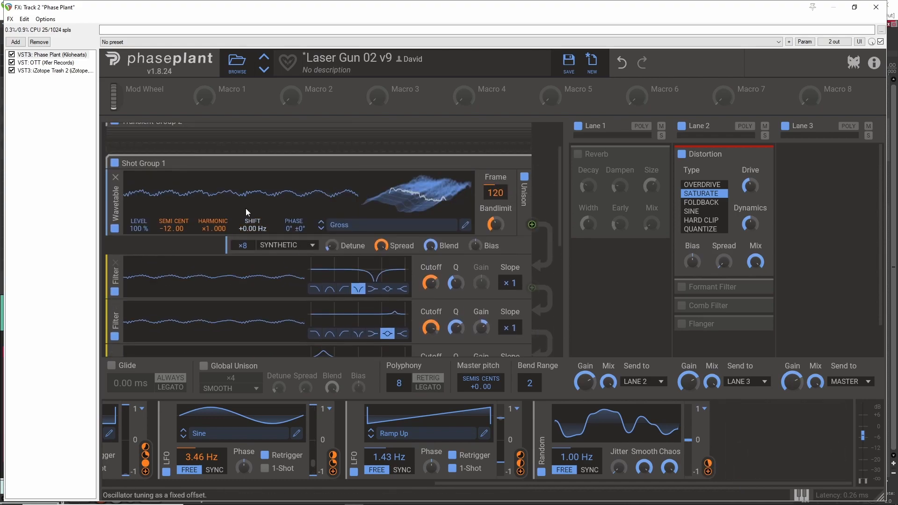
pyautogui.scroll(5, 251, 187)
pyautogui.scroll(-3, 293, 280)
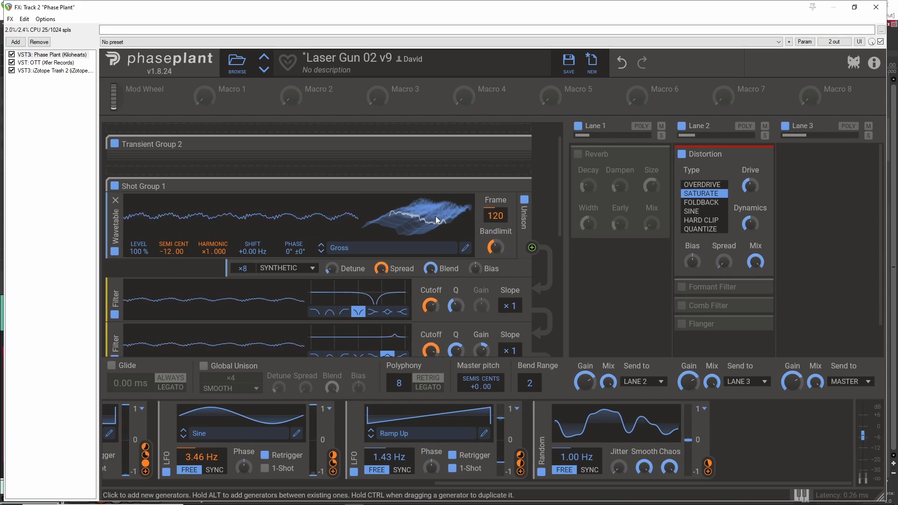
pyautogui.click(542, 472)
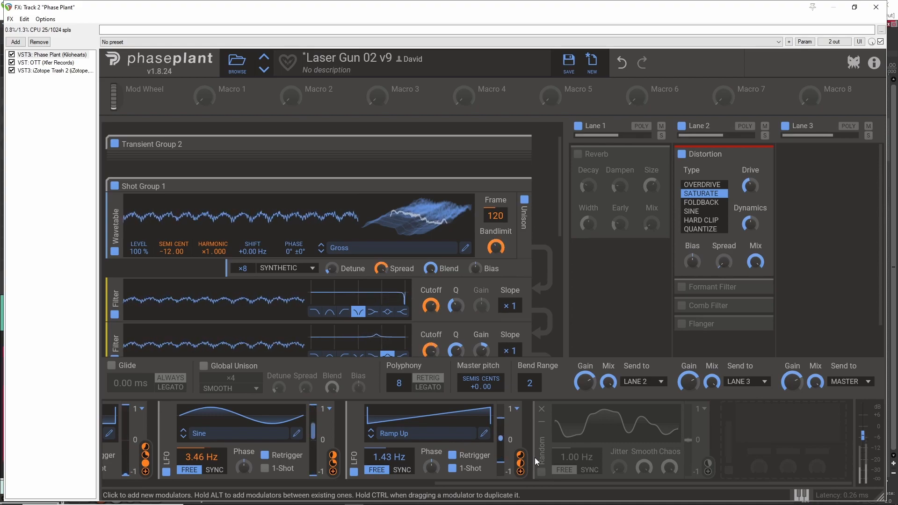
pyautogui.click(542, 472)
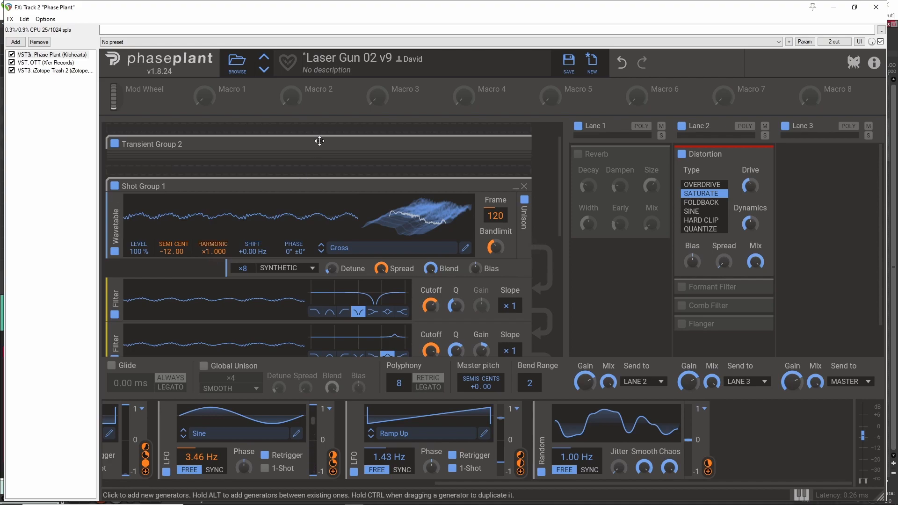
# - Isolate the expanded Shot Group 1 by disabling both Transient Groups, the Default Wavetable group and the High Freq Transient Group
pyautogui.click(514, 186)
pyautogui.scroll(1, 282, 184)
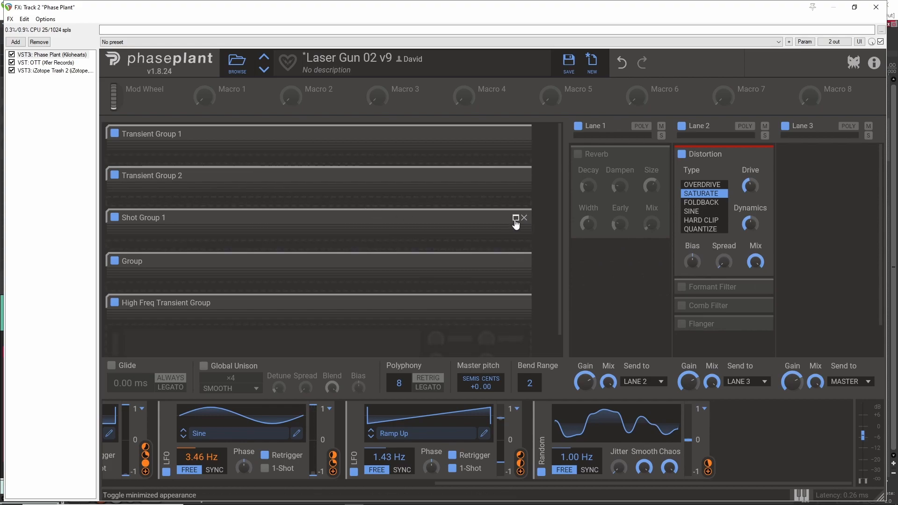
pyautogui.click(516, 218)
pyautogui.scroll(-3, 470, 265)
pyautogui.scroll(3, 509, 265)
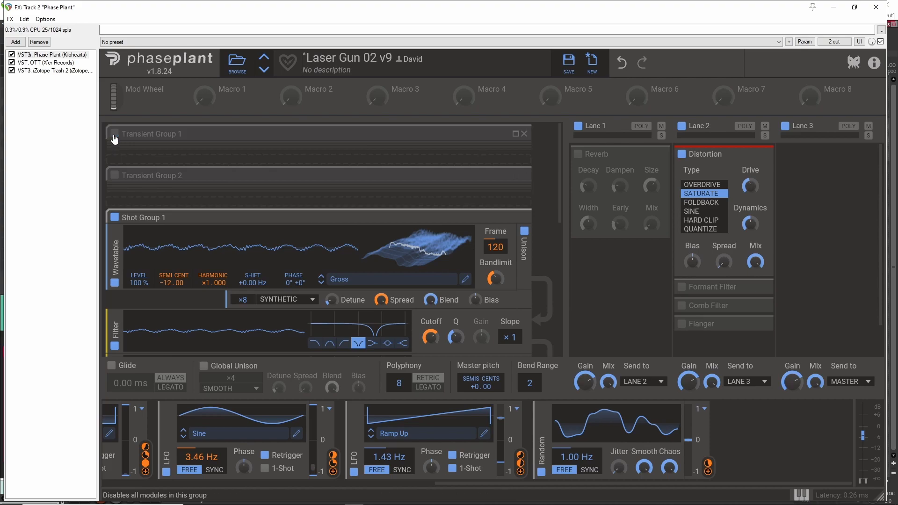
pyautogui.scroll(-5, 131, 253)
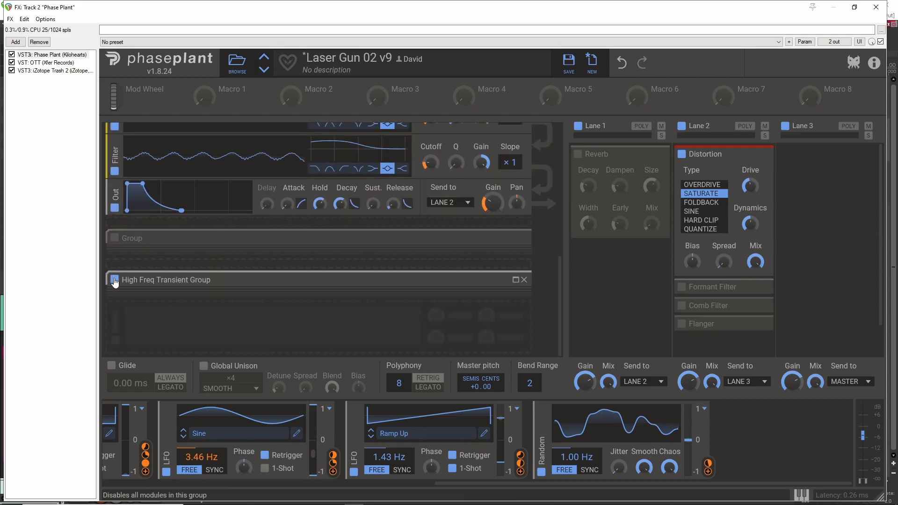
pyautogui.scroll(4, 312, 268)
pyautogui.scroll(3, 426, 229)
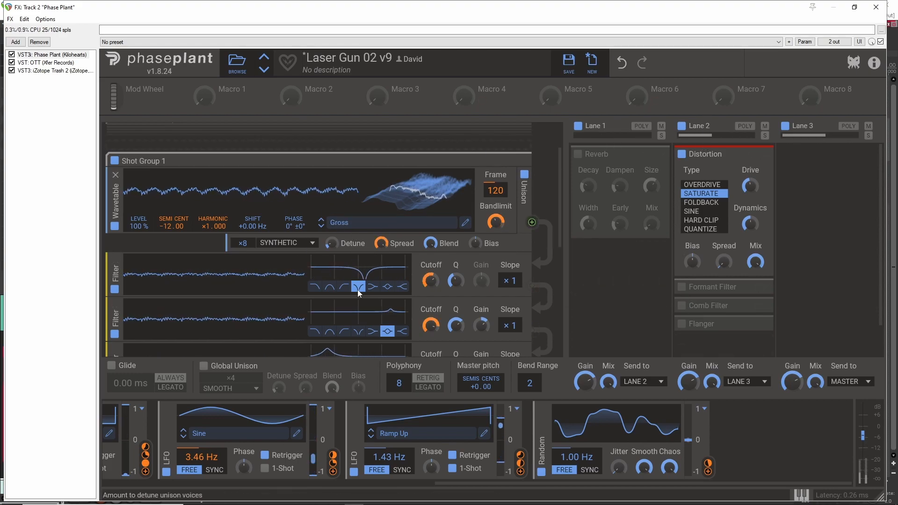
# - Enable the Formant Filter in Lane 2 to audition it on Shot Group 1
pyautogui.click(682, 287)
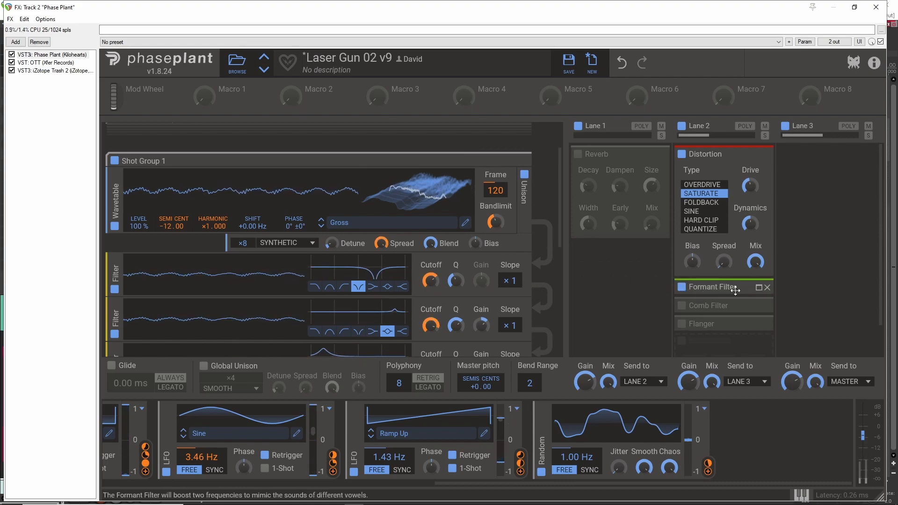
# - Expand the Formant Filter in Lane 2 and compare Shot Group 1 with the filter off and on
pyautogui.click(758, 287)
pyautogui.scroll(-5, 740, 270)
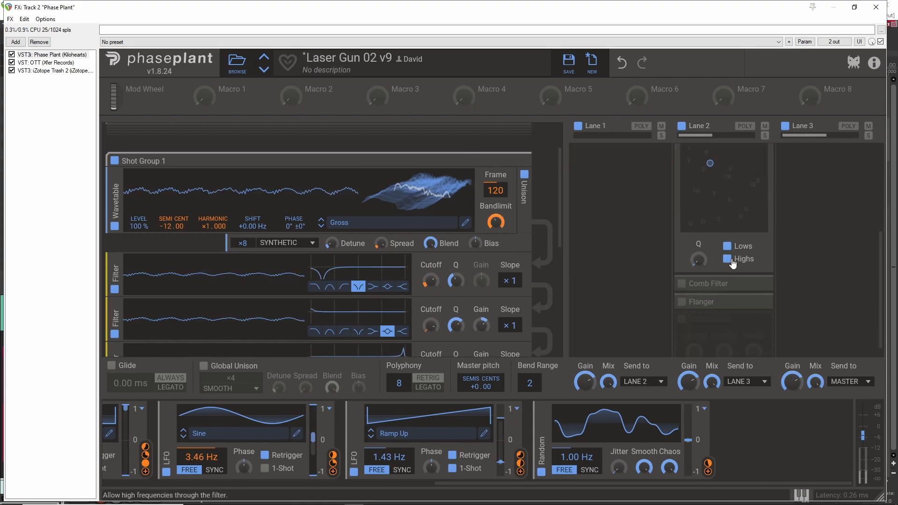
pyautogui.scroll(3, 732, 261)
pyautogui.click(682, 225)
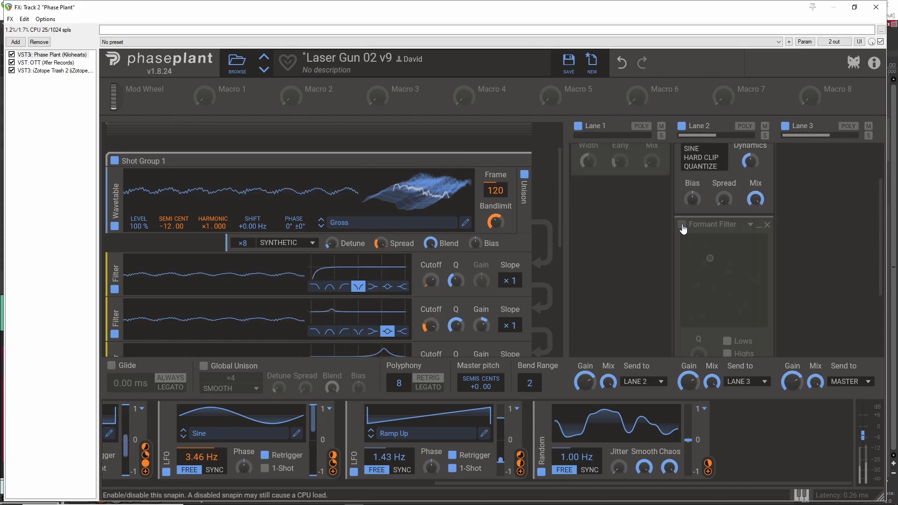
pyautogui.click(683, 225)
pyautogui.scroll(-2, 706, 265)
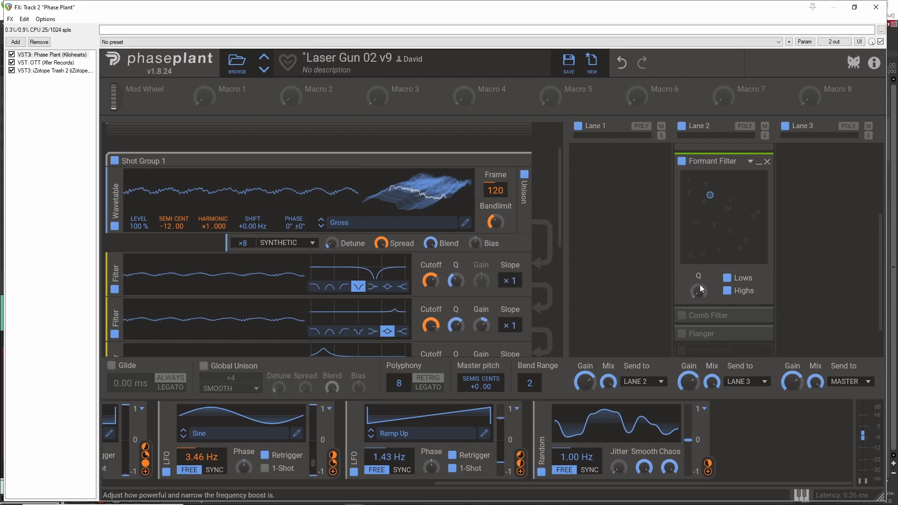
# - Enable and expand the Comb Filter in Lane 2, and compare the sound with it off and on
pyautogui.scroll(-1, 695, 285)
pyautogui.click(682, 285)
pyautogui.click(758, 270)
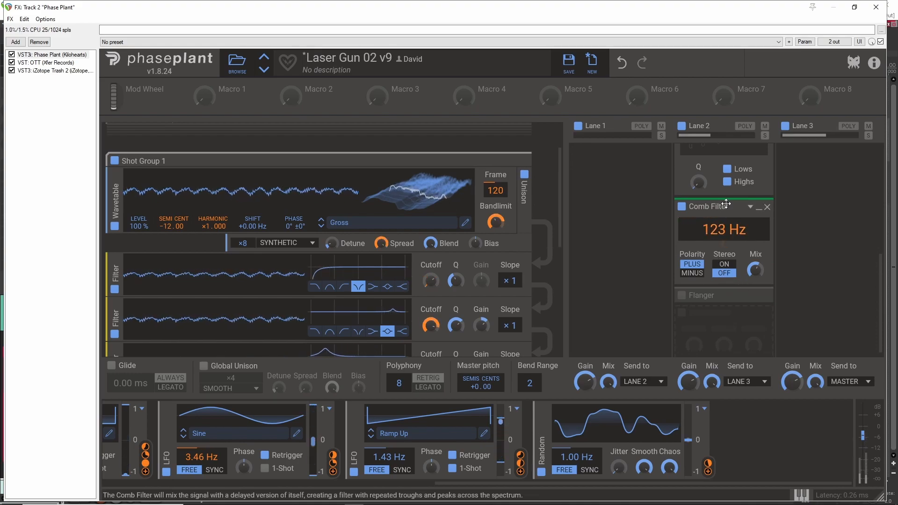
pyautogui.moveTo(723, 244)
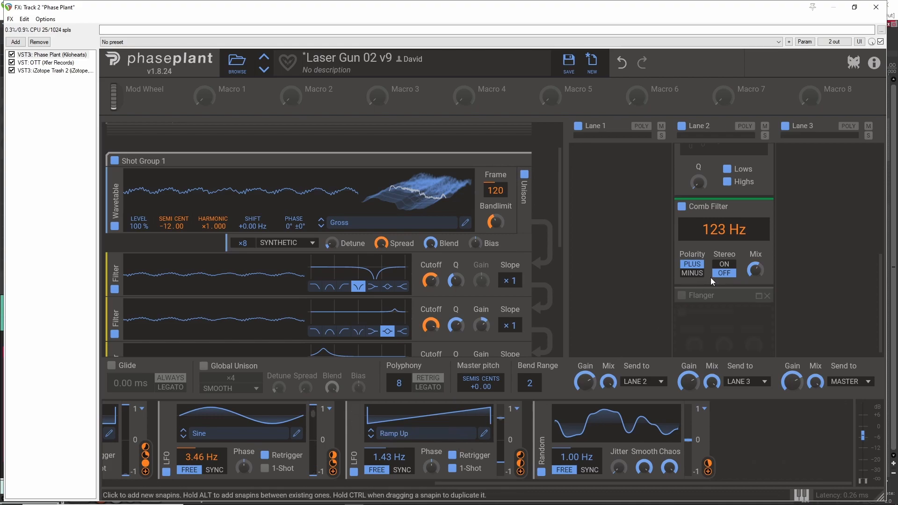
pyautogui.click(681, 207)
pyautogui.click(681, 206)
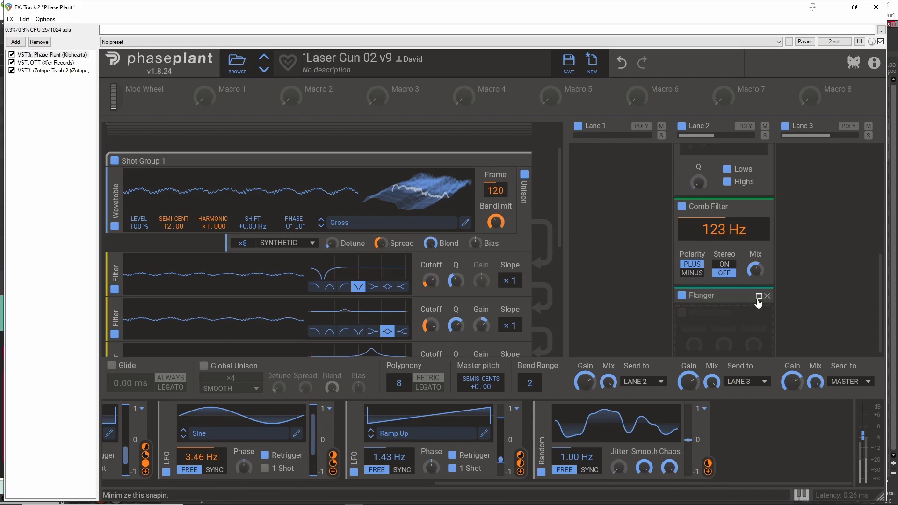
# - Enable and expand the Flanger in Lane 2, and compare the shots with it off and on
pyautogui.click(758, 298)
pyautogui.scroll(-3, 728, 285)
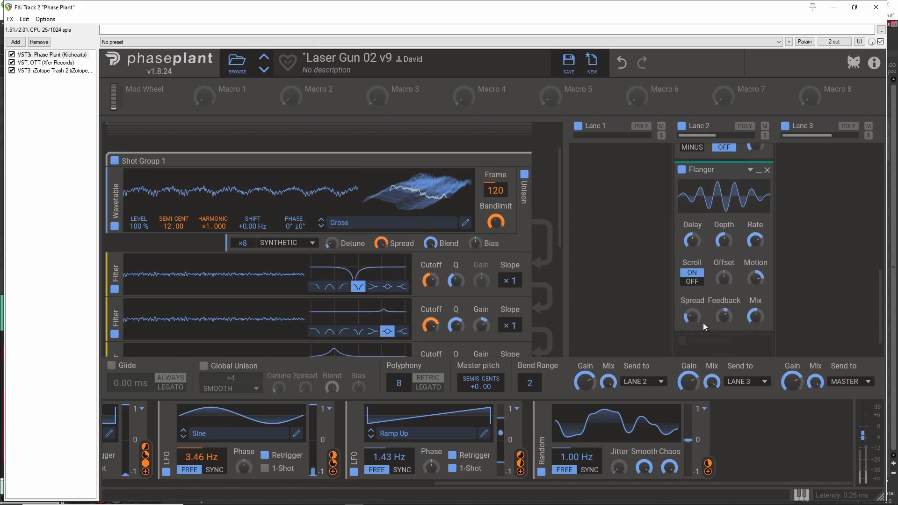
pyautogui.click(682, 171)
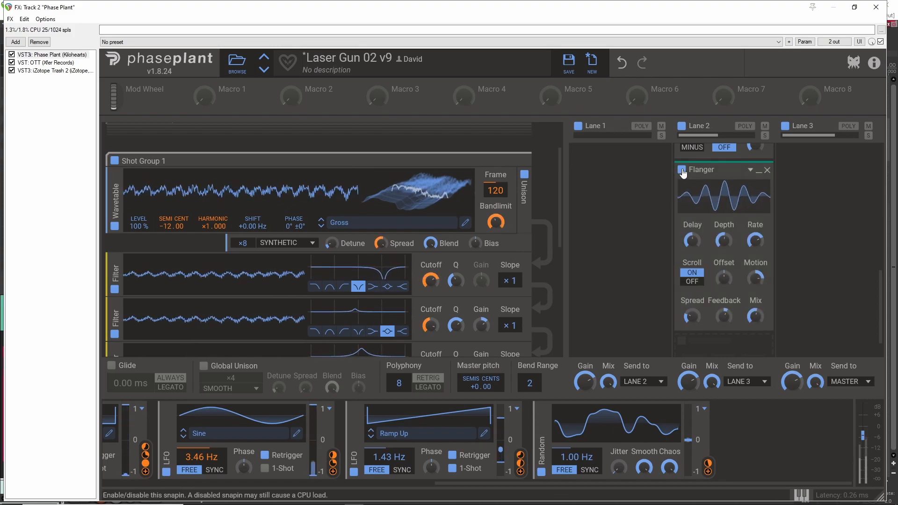
pyautogui.click(682, 170)
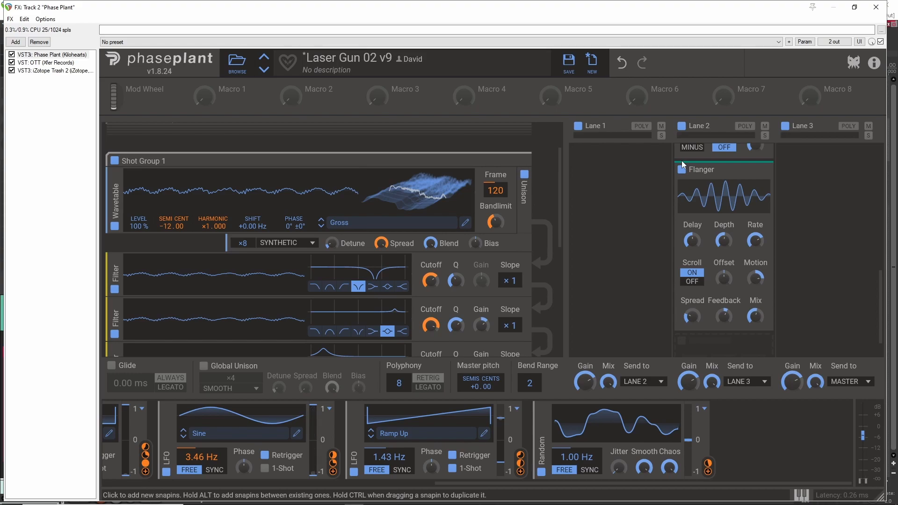
# - Re-enable both Transient Groups, the wavetable Group and the High Freq Transient Group alongside Shot Group 1
pyautogui.scroll(2, 187, 211)
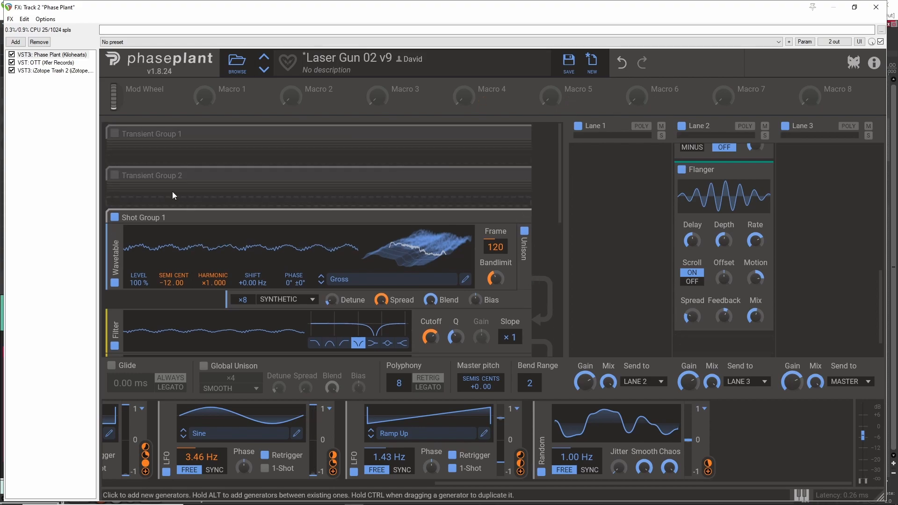
pyautogui.click(115, 134)
pyautogui.scroll(-4, 116, 210)
pyautogui.click(113, 279)
# - Collapse the Flanger, Comb Filter, Formant Filter and Distortion effects in Lane 2
pyautogui.scroll(3, 617, 280)
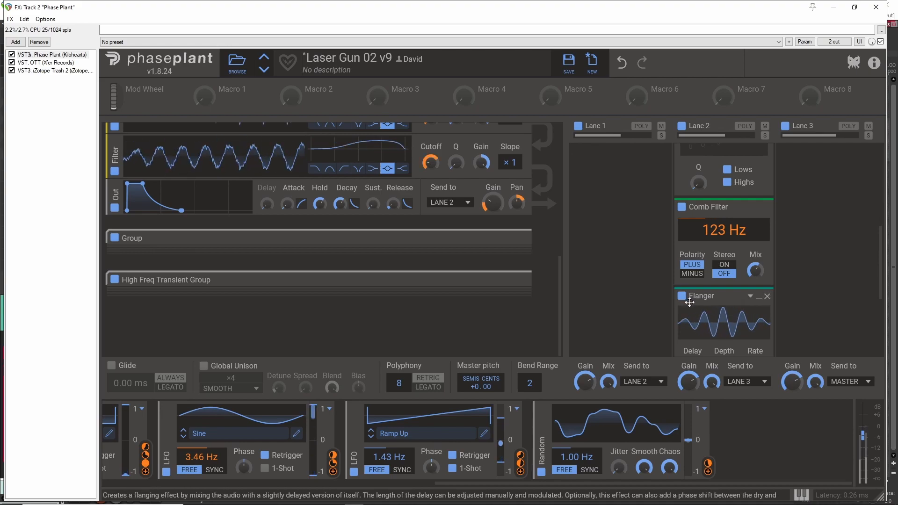
pyautogui.click(767, 296)
pyautogui.click(767, 207)
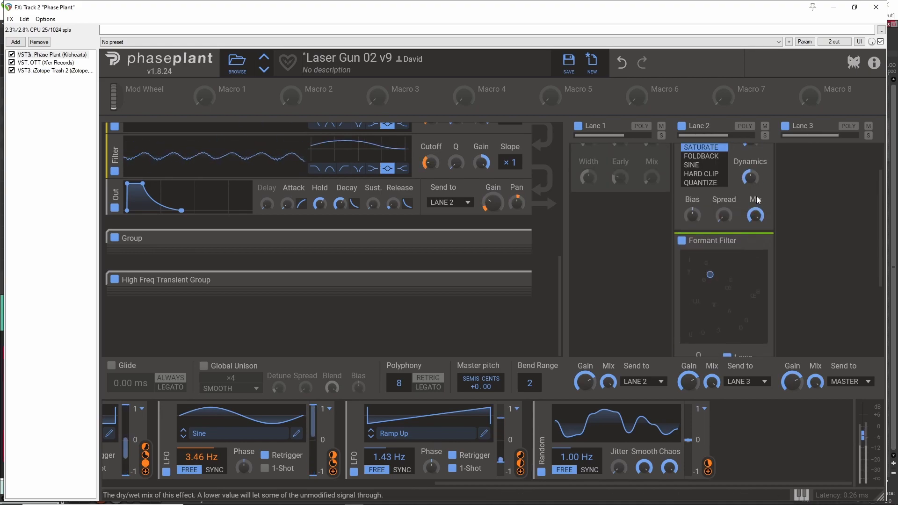
pyautogui.click(758, 241)
pyautogui.scroll(2, 754, 173)
pyautogui.click(757, 155)
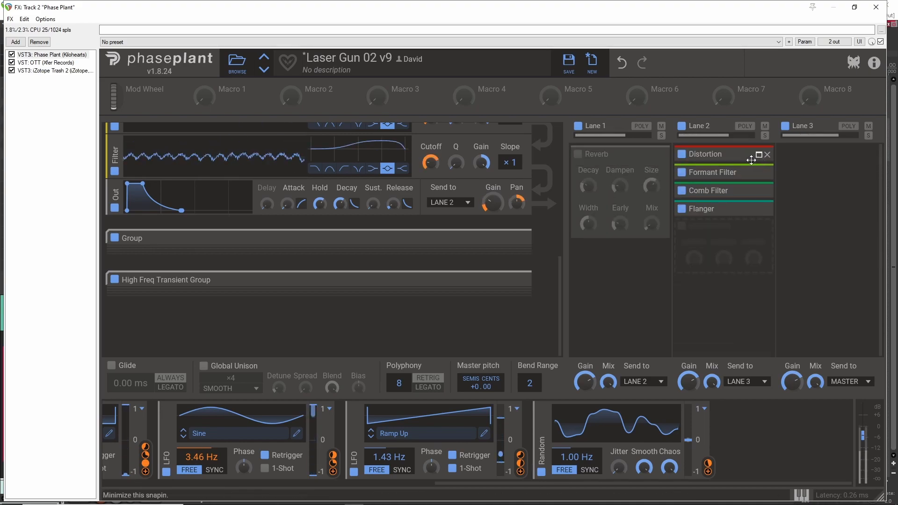
# - Compare the full patch with Lane 2's Formant Filter, Comb Filter and Flanger bypassed and re-enabled
pyautogui.click(681, 172)
pyautogui.click(681, 191)
pyautogui.click(682, 209)
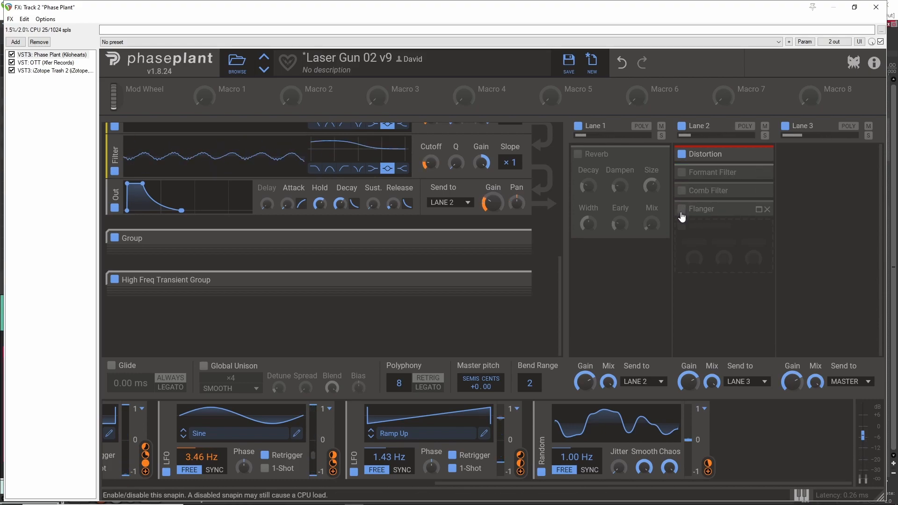
pyautogui.click(682, 209)
pyautogui.click(682, 191)
pyautogui.click(682, 173)
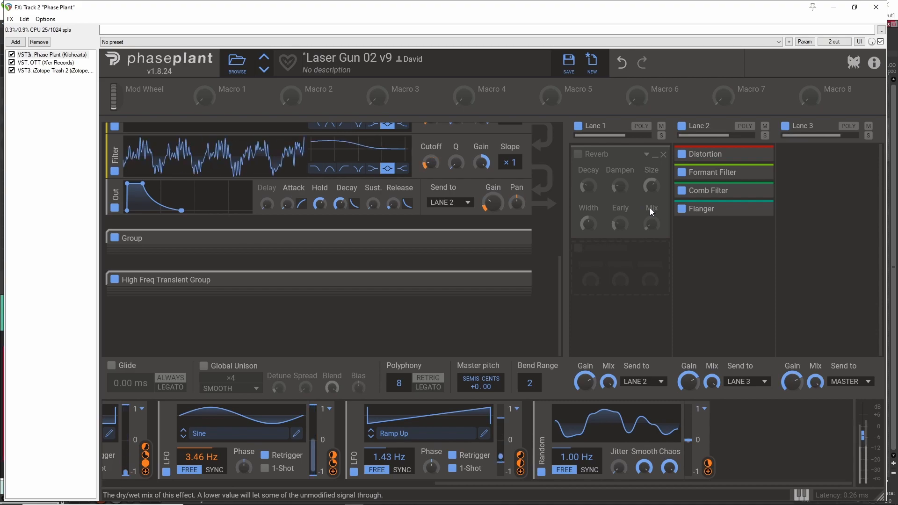
# - Enable the Reverb in Lane 1 and collapse Shot Group 1 in the generator list
pyautogui.click(578, 155)
pyautogui.scroll(10, 495, 247)
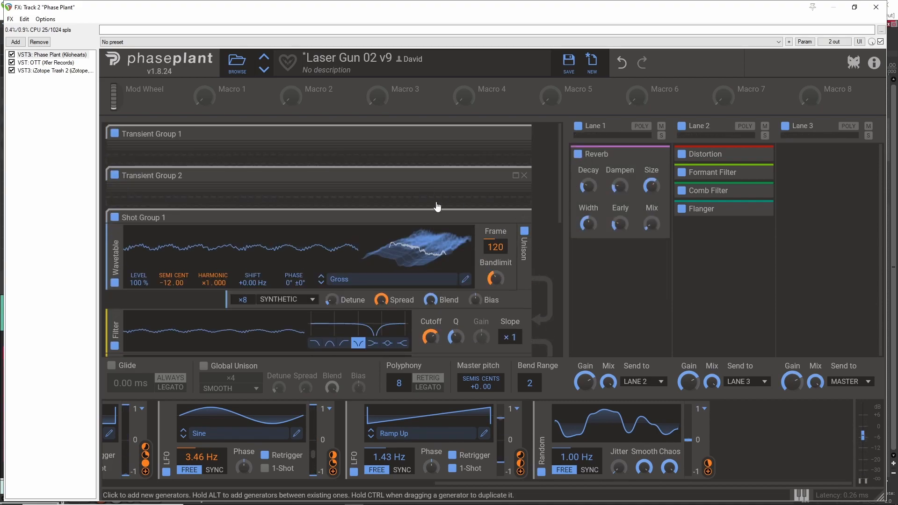
pyautogui.click(515, 218)
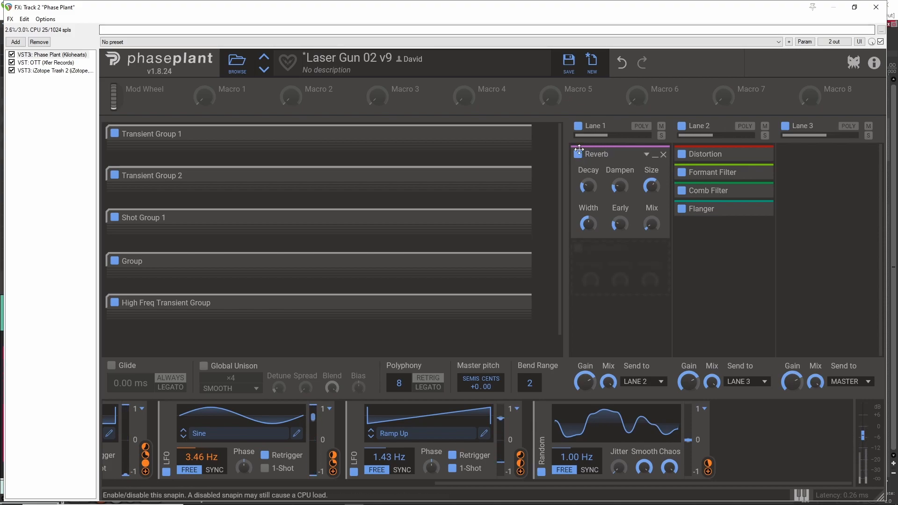
# - Compare the full patch with Lane 1 disabled and enabled
pyautogui.click(579, 126)
pyautogui.click(578, 127)
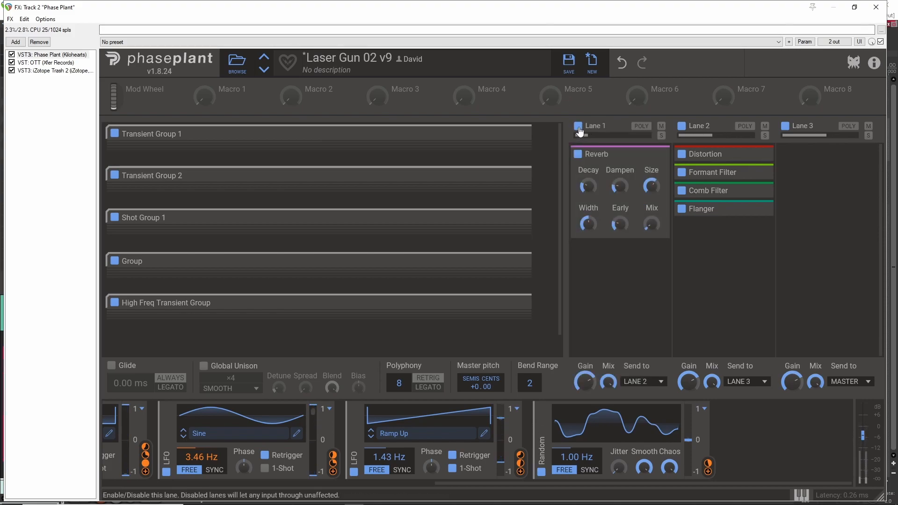